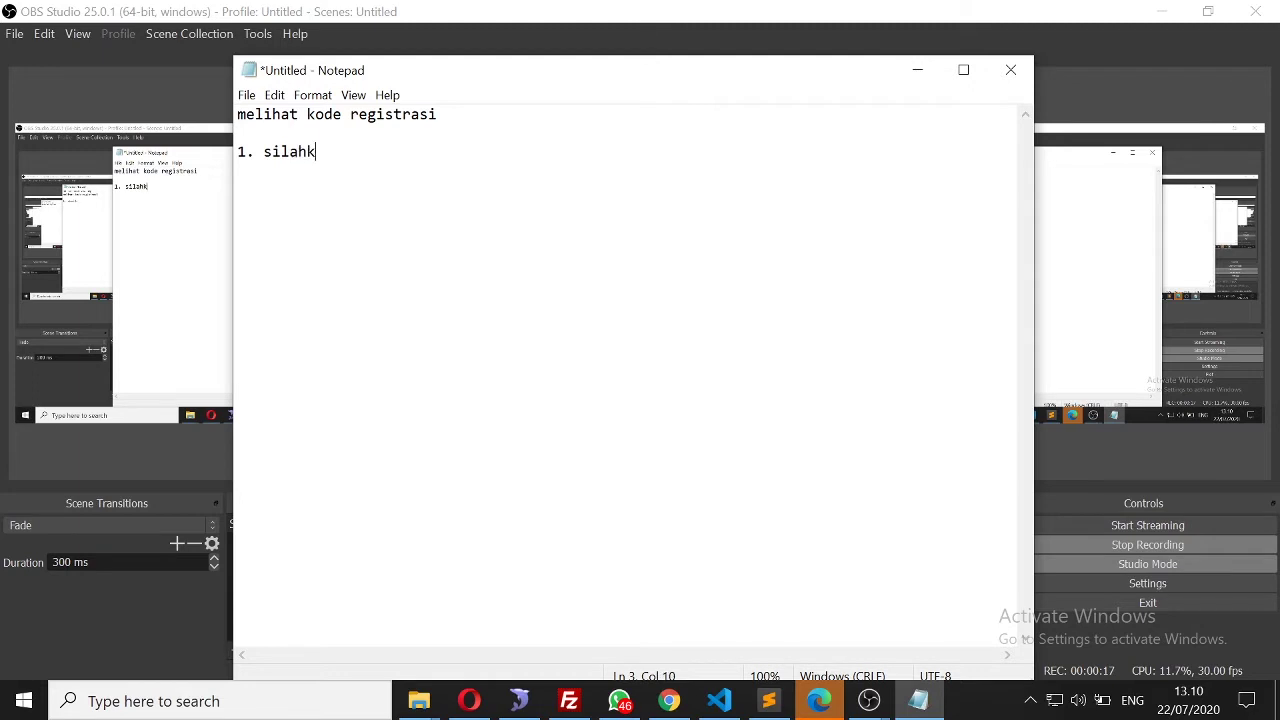
Complete the first instruction in the note so it reads "1. silahkan anda membuka google di komputer anda"
type("anda membuka g")
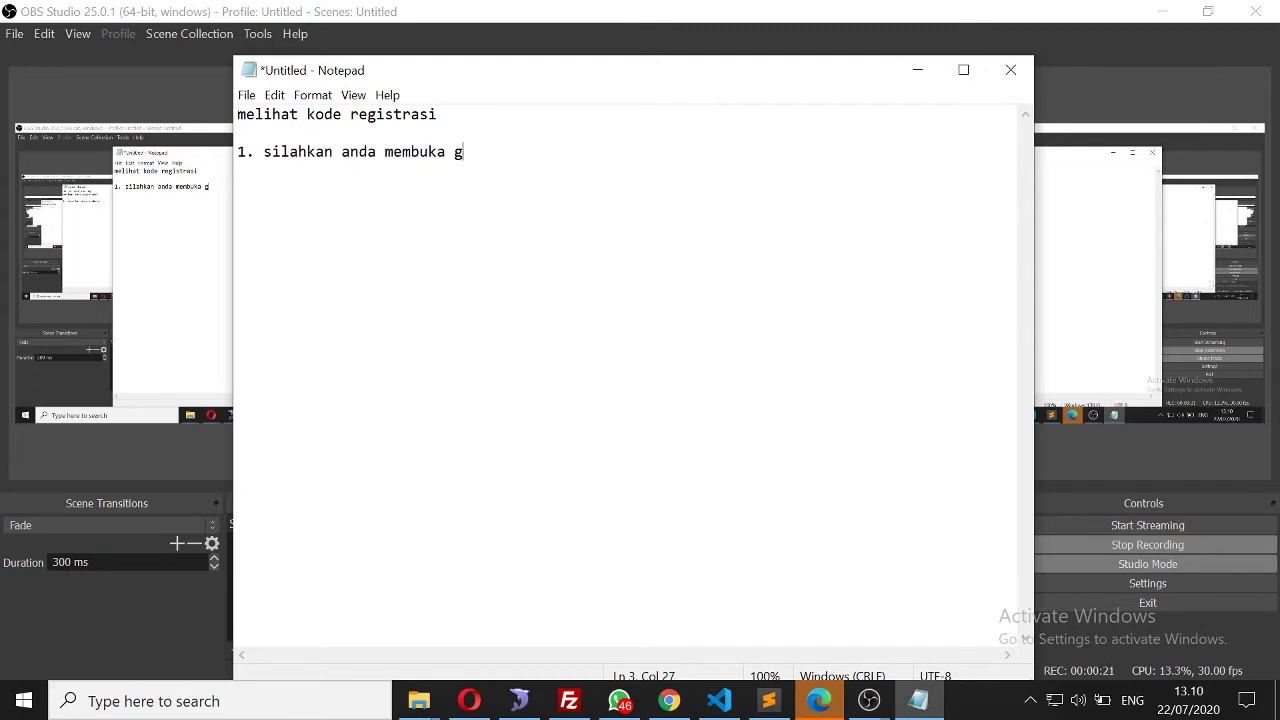
type("oogle d")
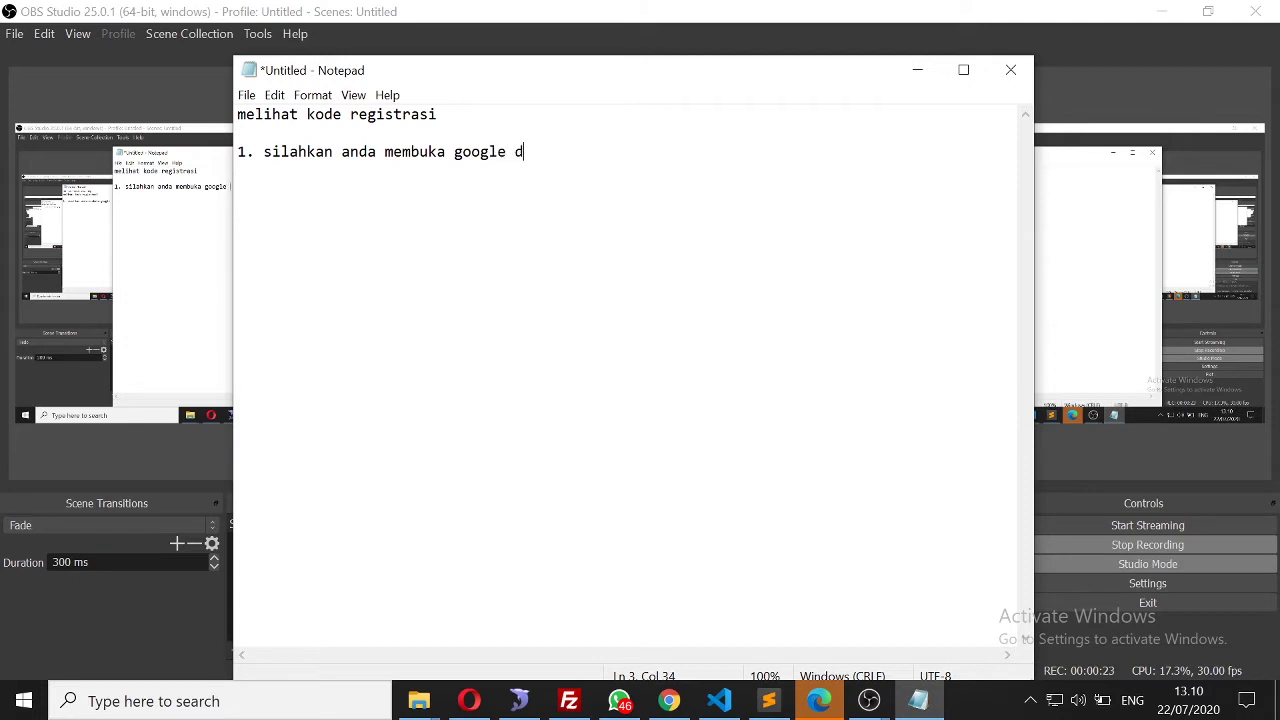
type("i komput")
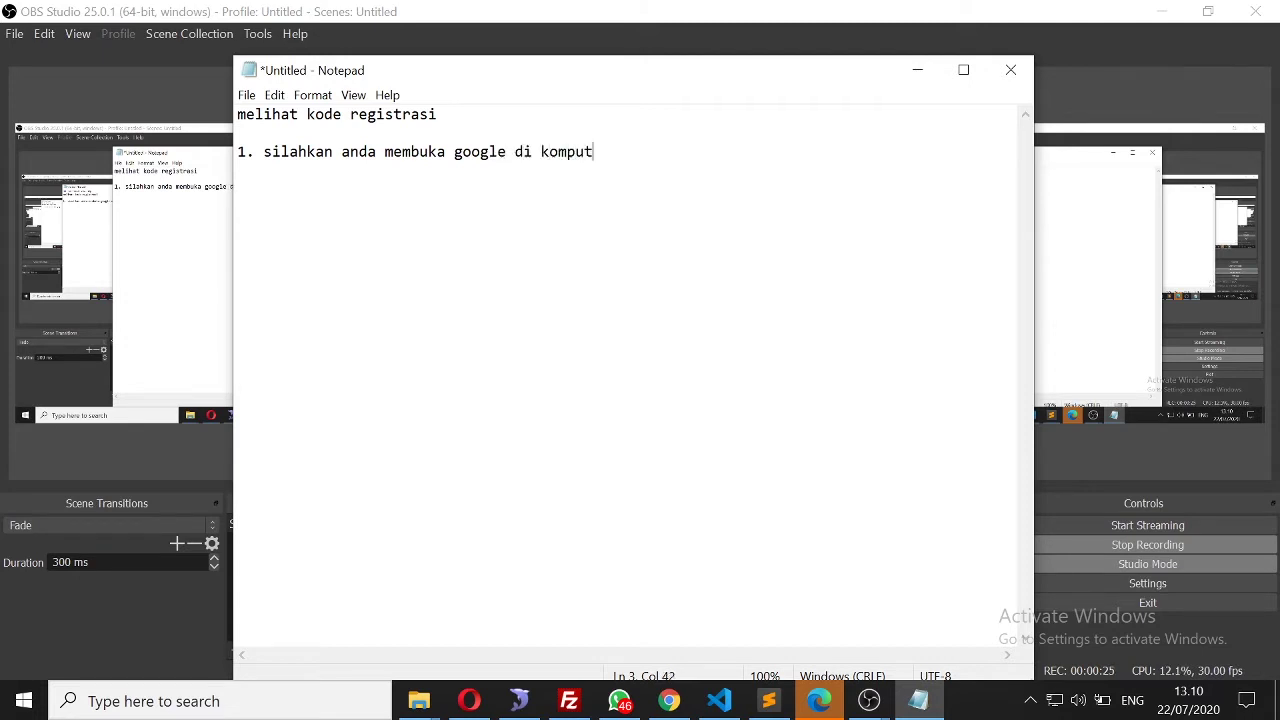
type("er anda")
Switch to Chrome and open the Google home page in a new tab
left_click(669, 700)
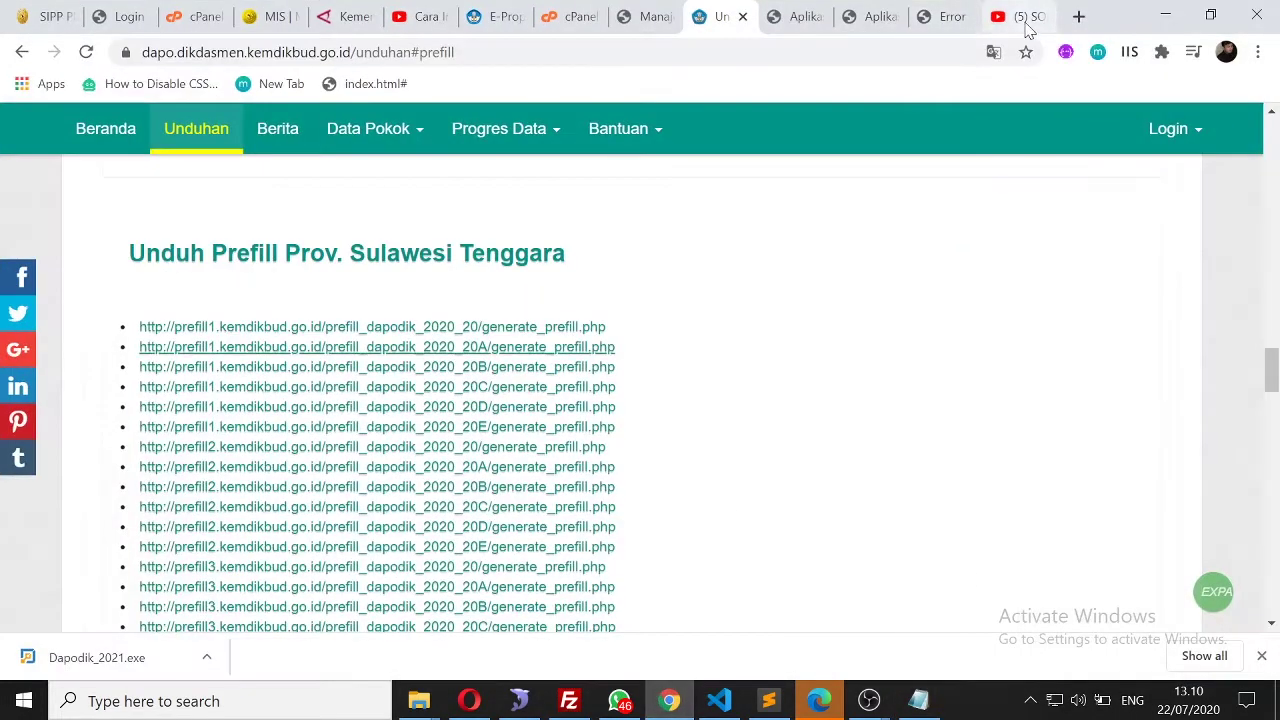
left_click(1078, 16)
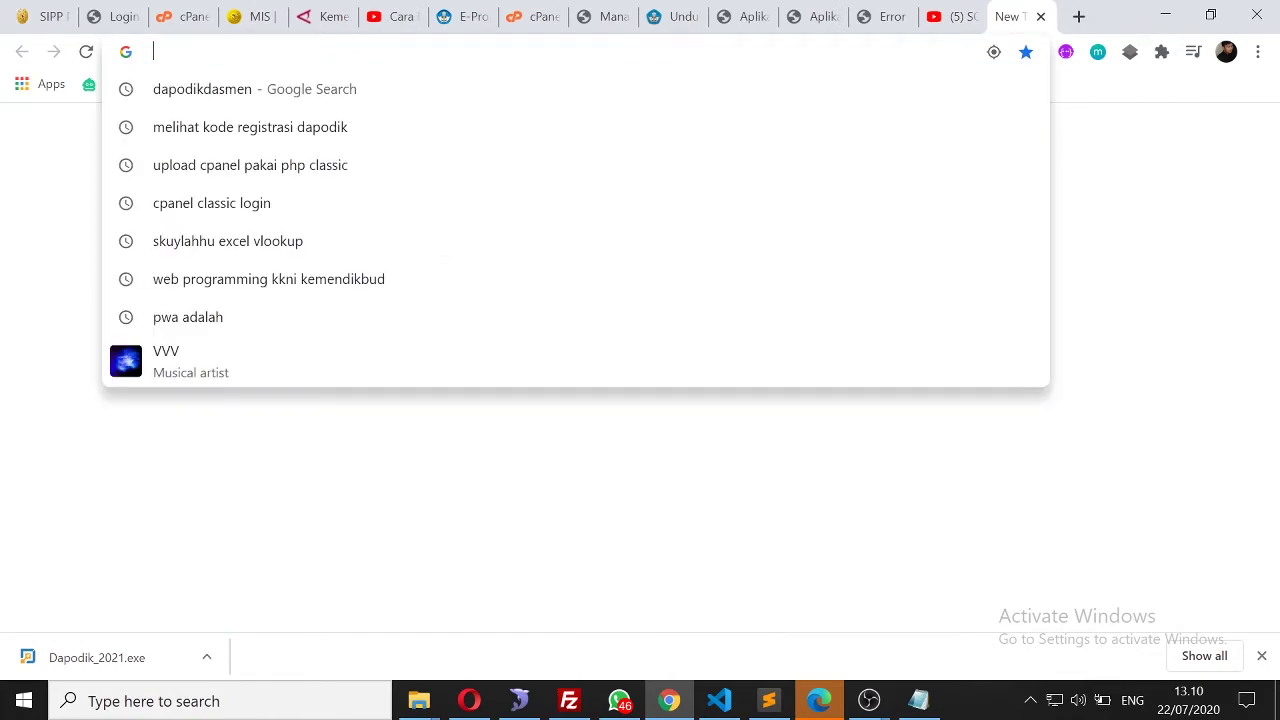
type("goo")
key("Return")
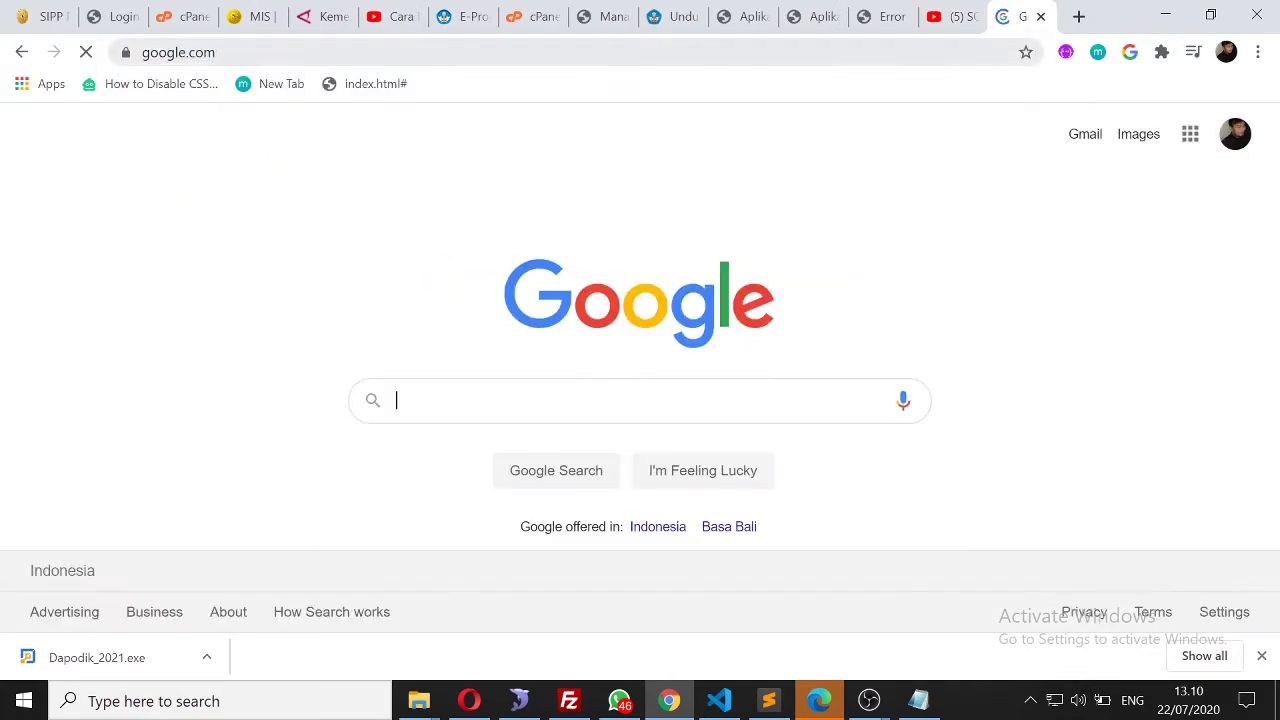
Return to Notepad and add the second instruction, "2. Ketikan dapodik"
key("alt+Tab")
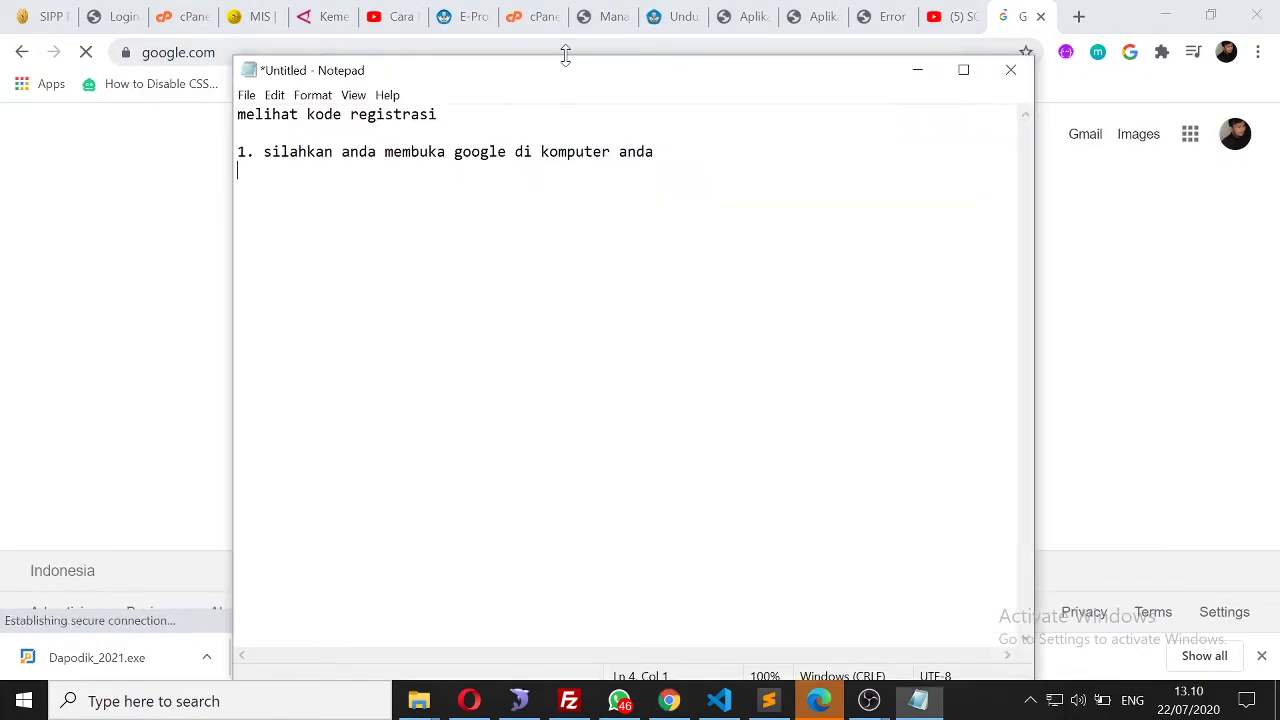
type("2. ")
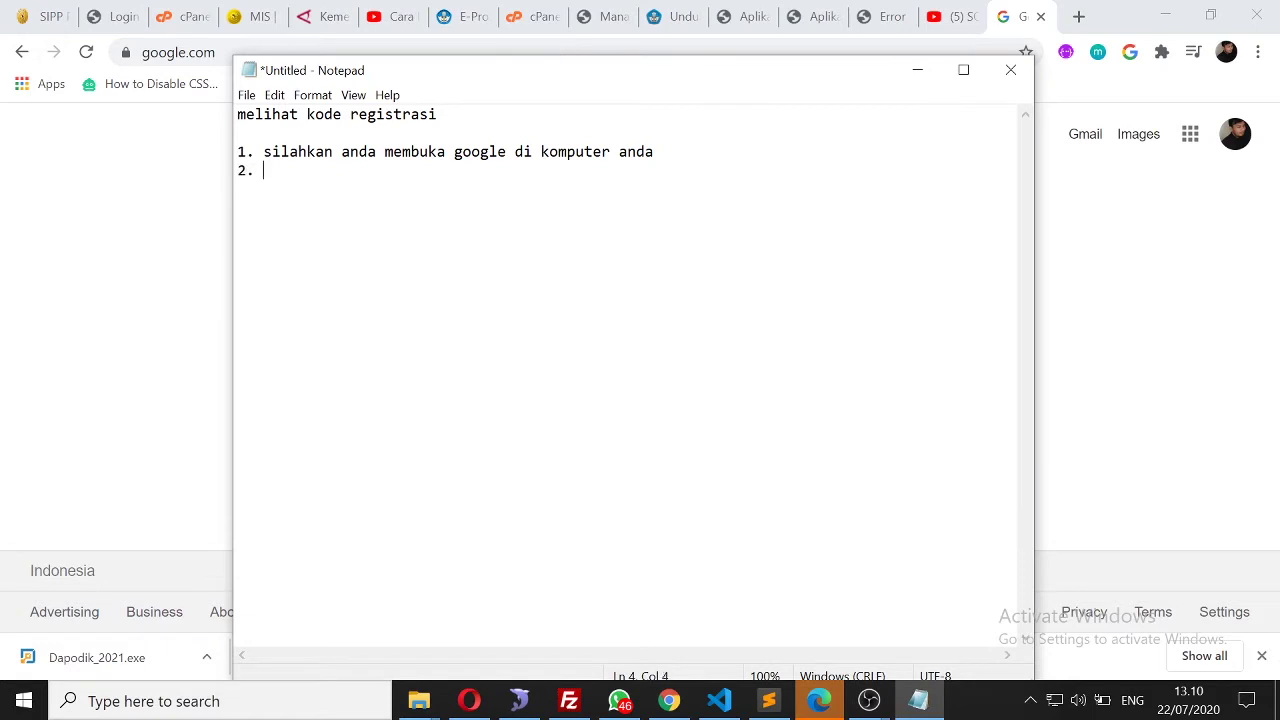
type("Ketikan dapodik")
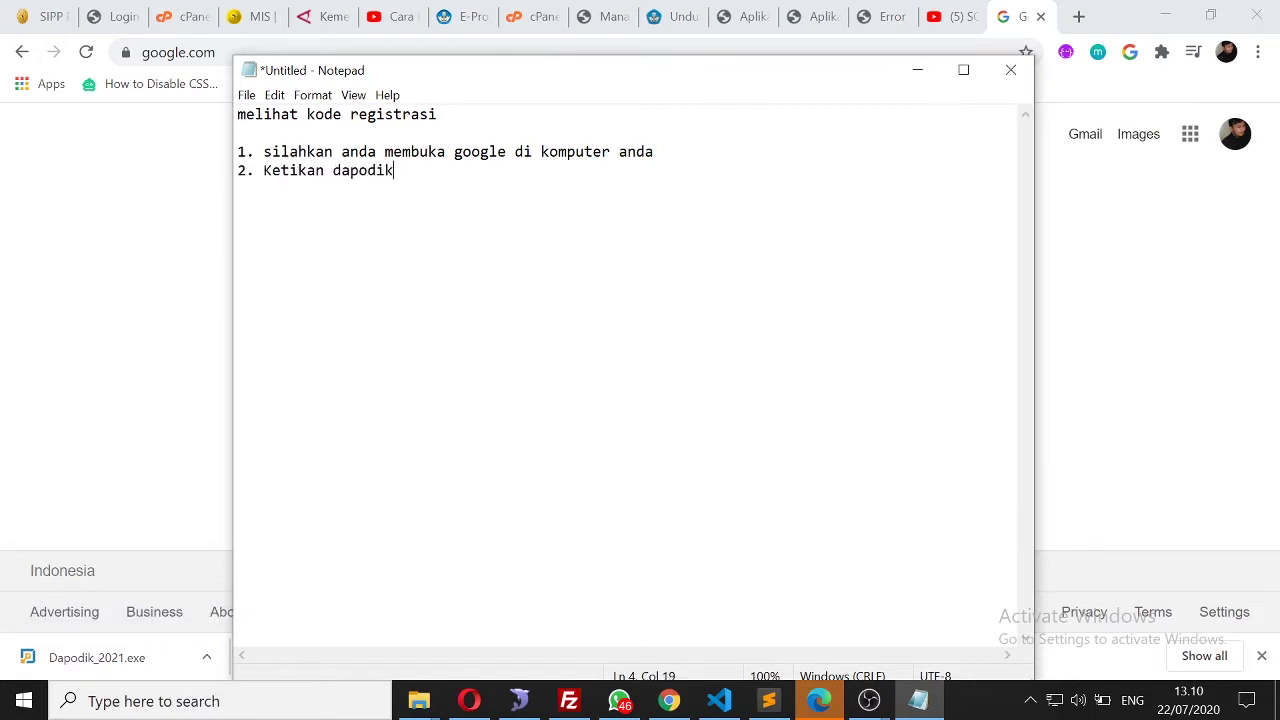
Switch back to Chrome and search Google for "dapodik"
left_click(131, 251)
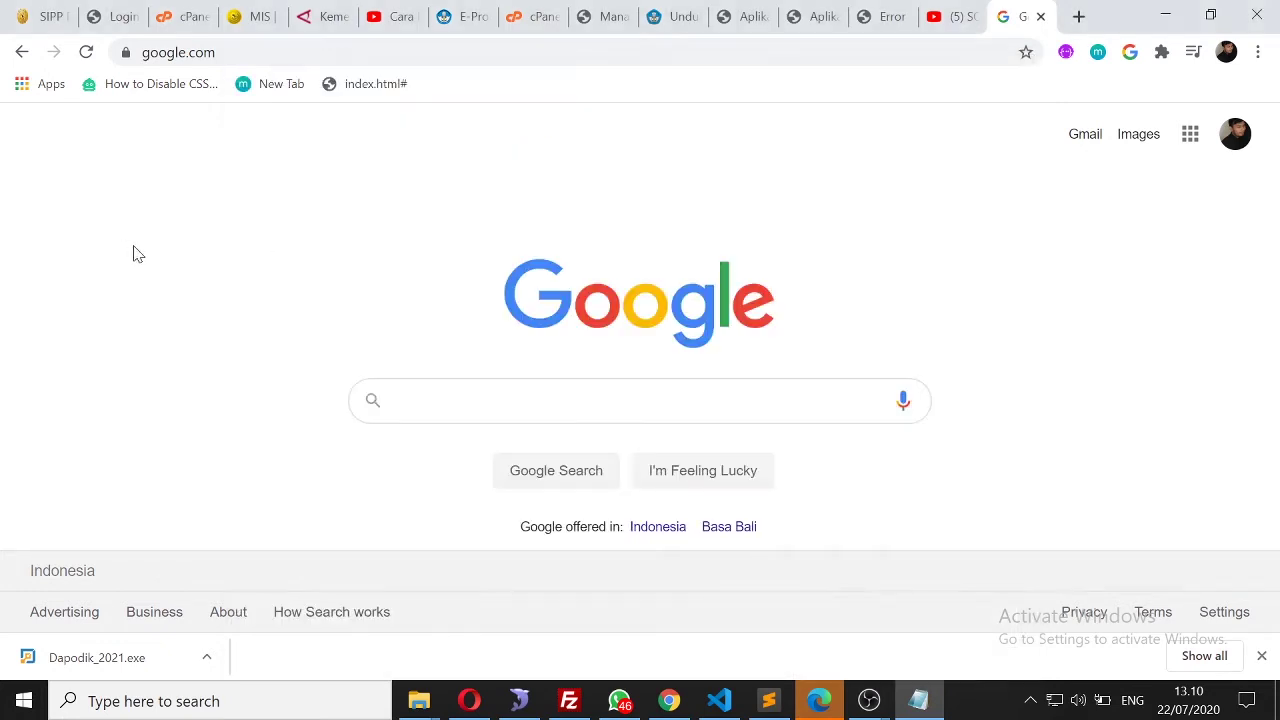
type("dapodik")
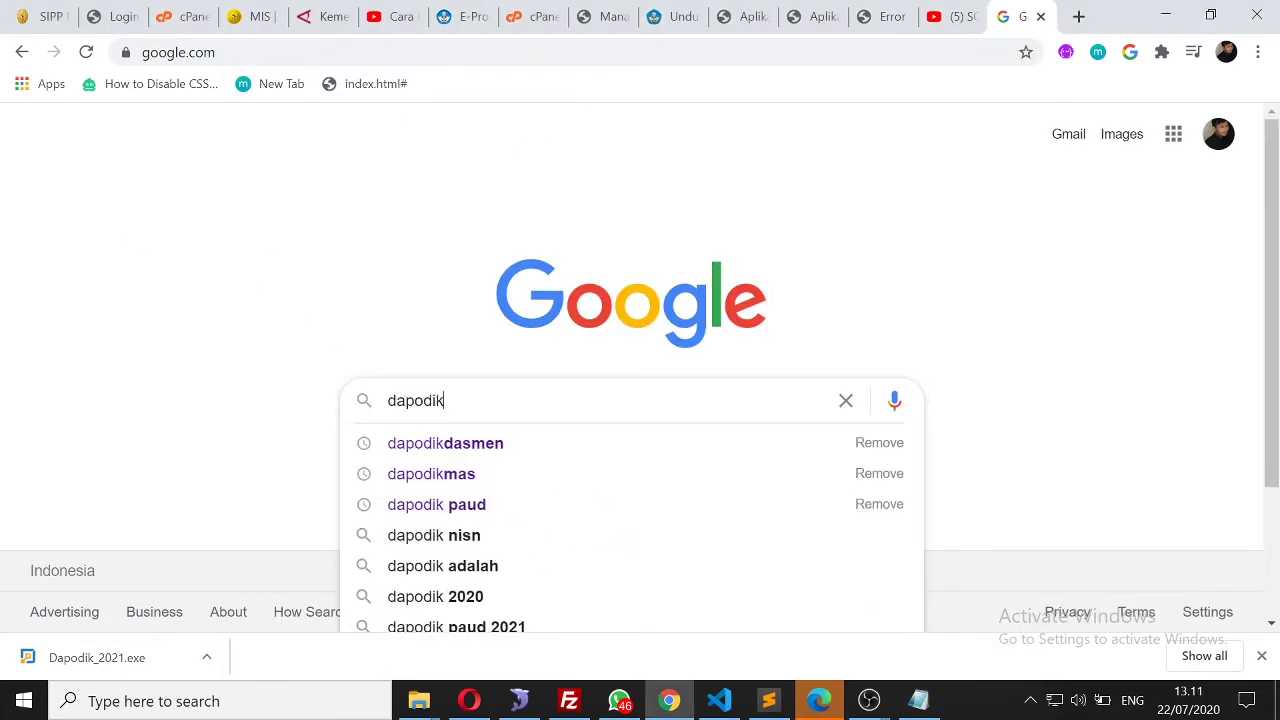
key("Escape")
key("Return")
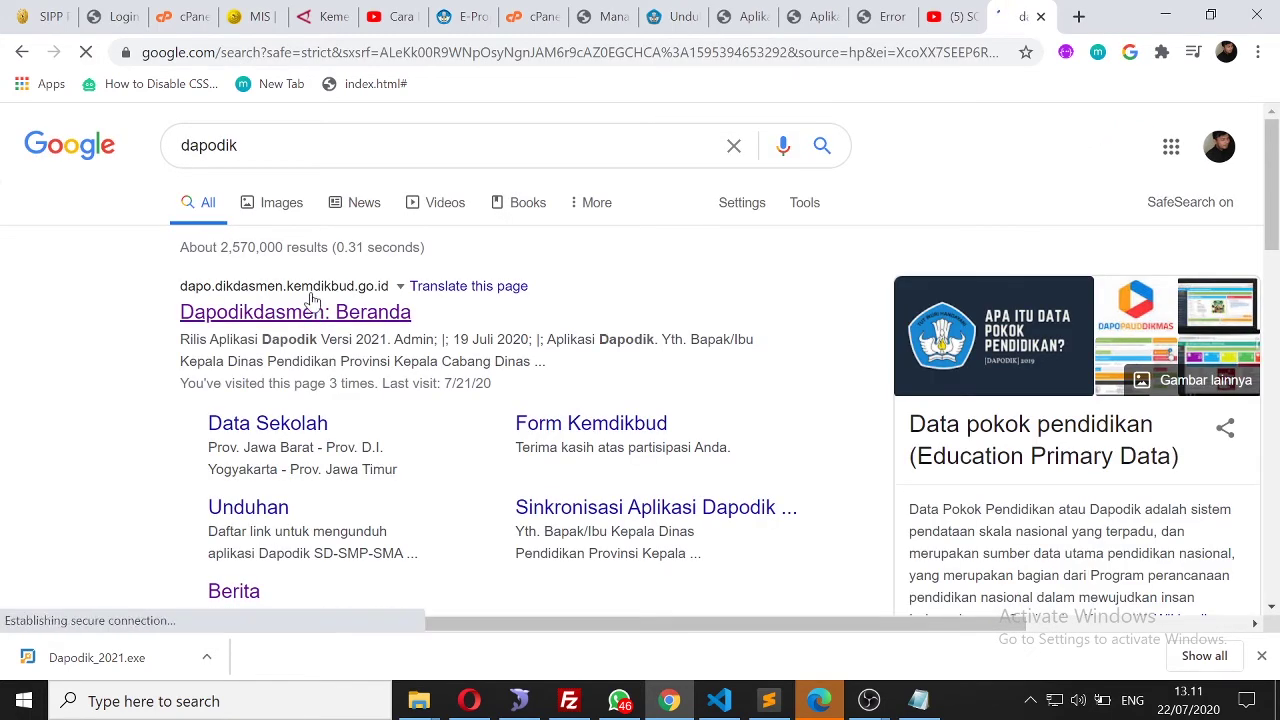
Find the dapo.paud-dikmas.kemdikbud.go.id result and open the DAPODIK PAUD DAN DIKMAS site
mouse_move(1272, 198)
left_mouse_down()
mouse_move(1268, 234)
mouse_move(1268, 194)
left_mouse_up()
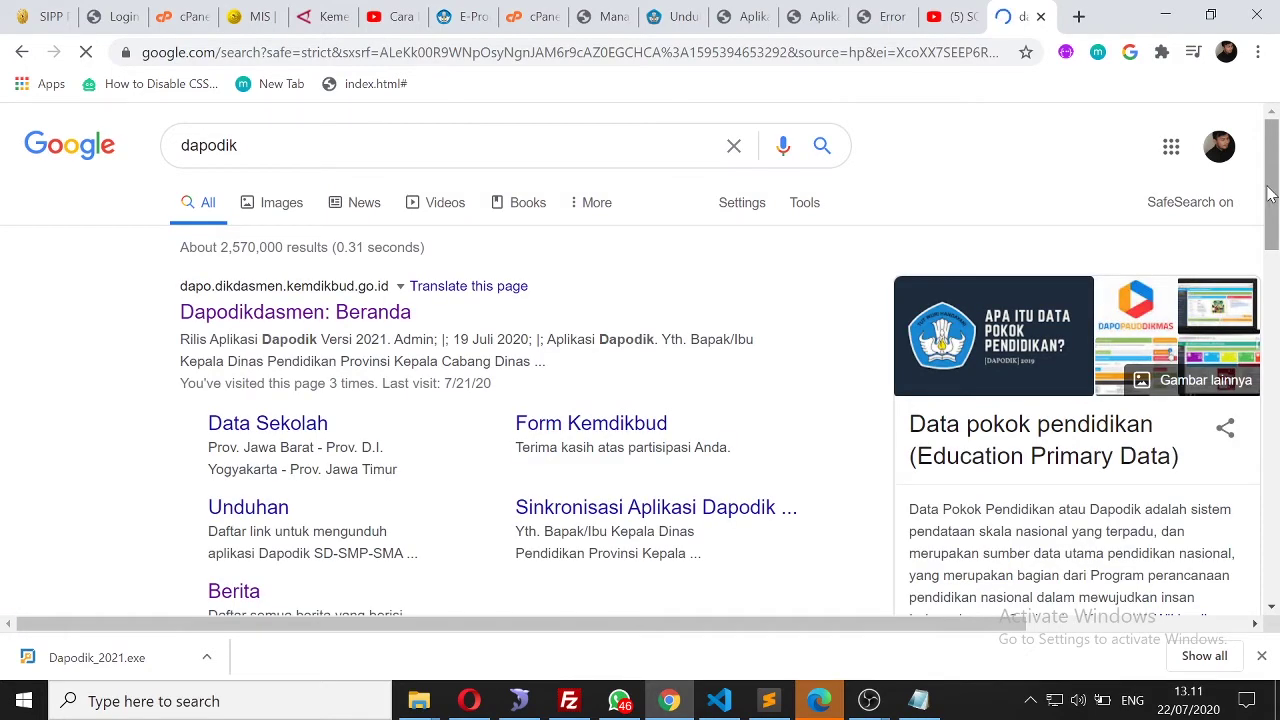
left_click_drag(1268, 192, 1257, 326)
scroll(1270, 200, "up", 1)
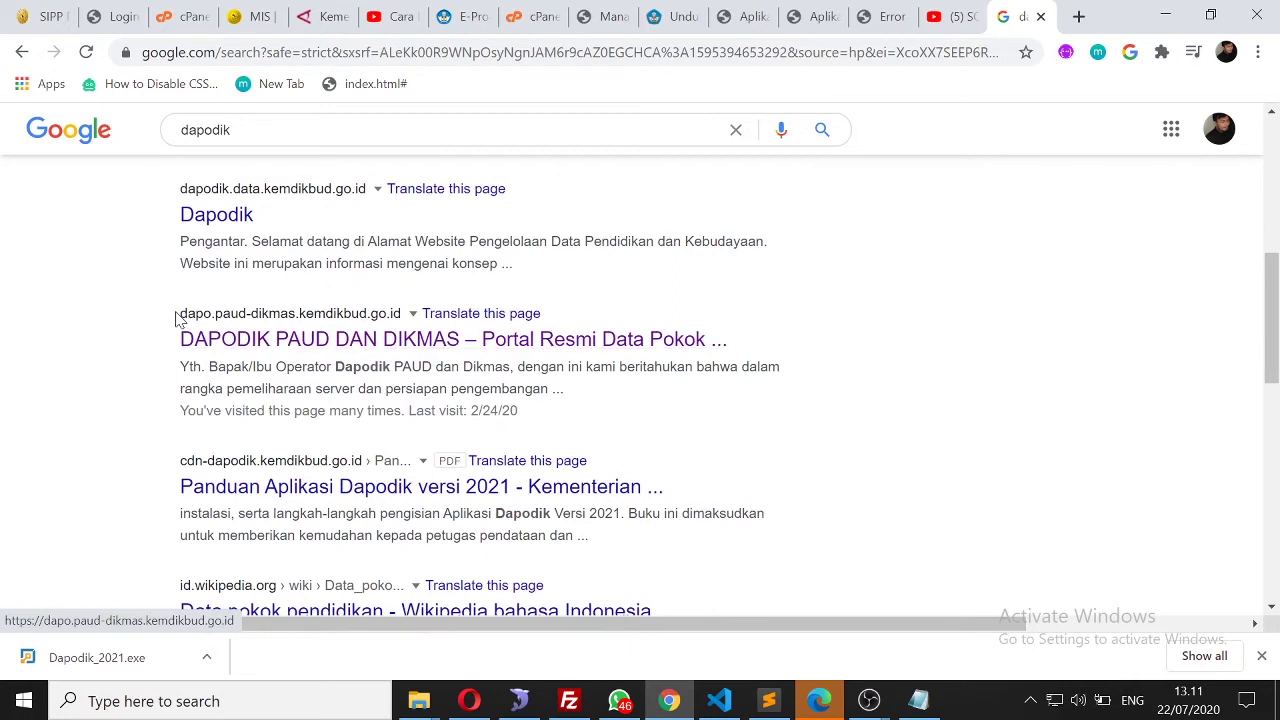
left_click_drag(176, 320, 405, 320)
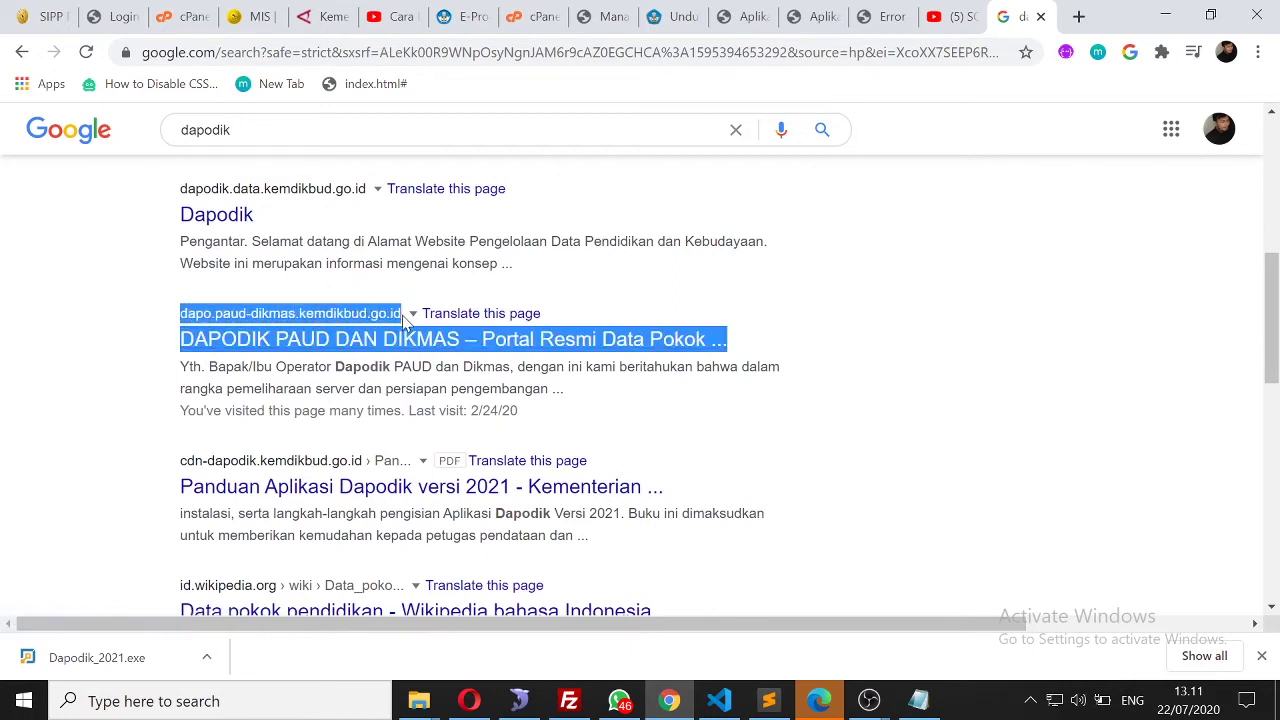
left_click(698, 396)
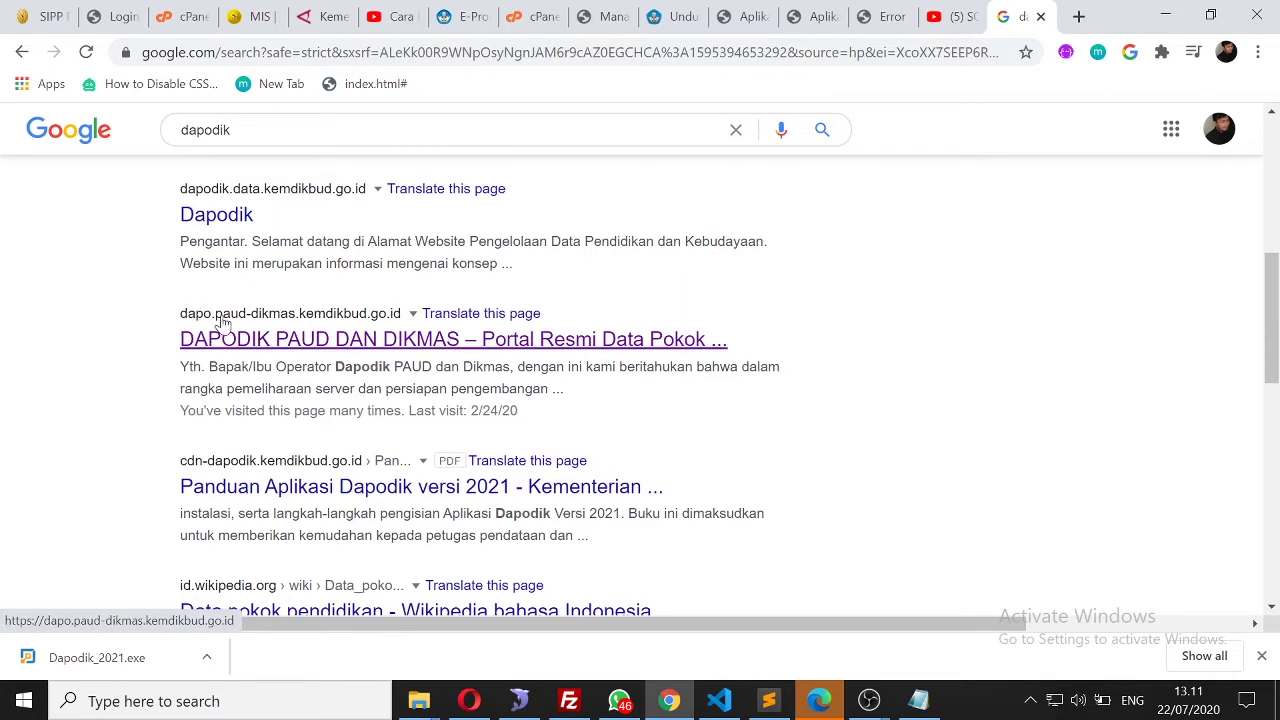
left_click(285, 322)
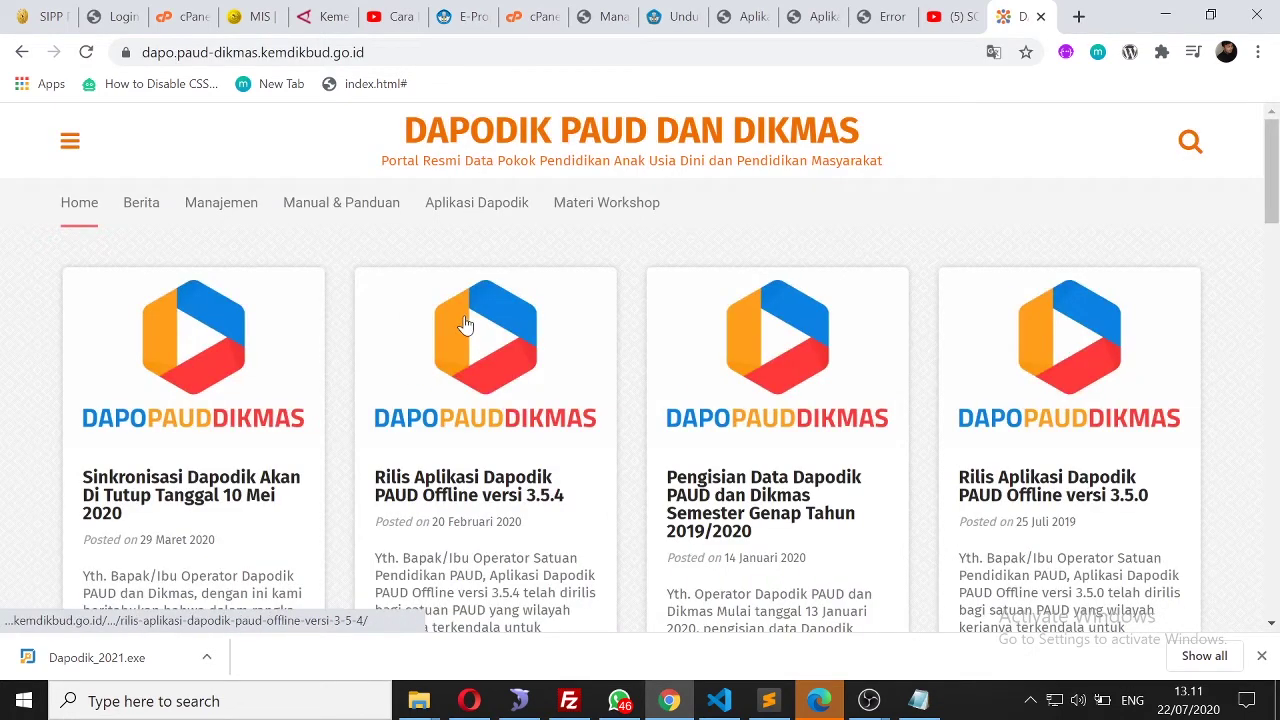
Return to Notepad and add the third instruction, "3. setelah terbuka maka klik menu manajemen"
left_click(918, 700)
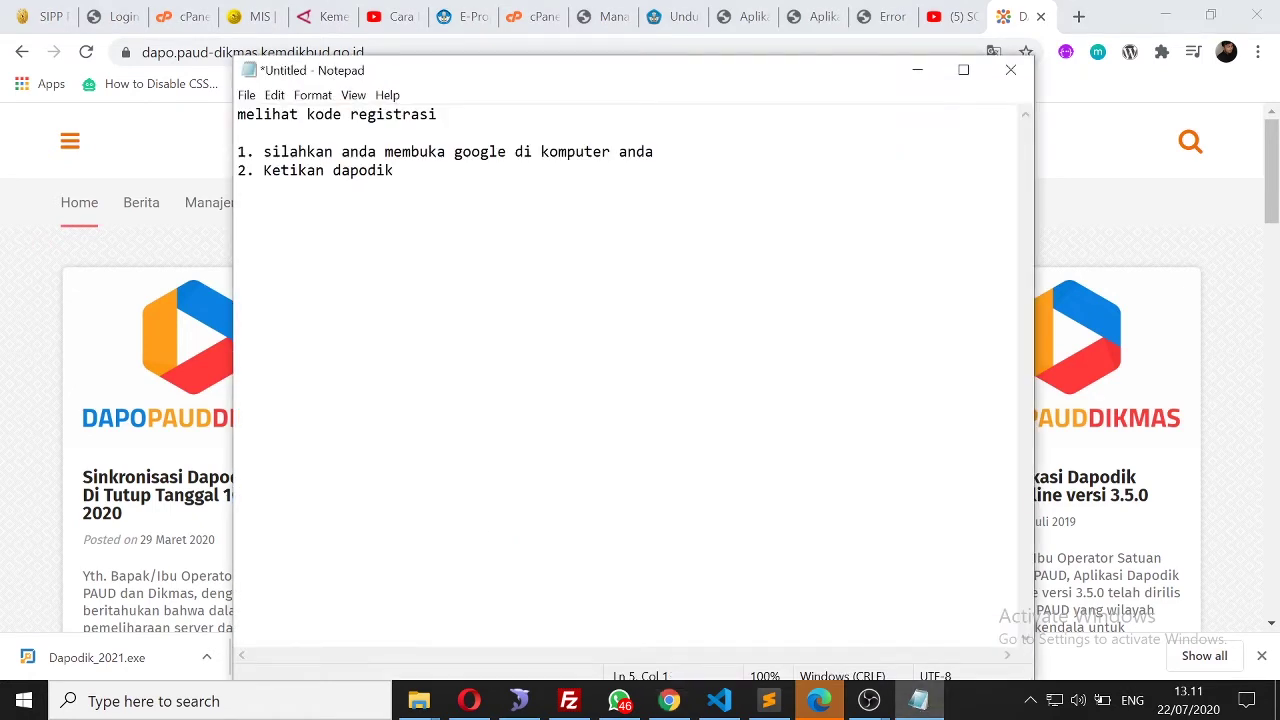
type("telah terbuka maka ")
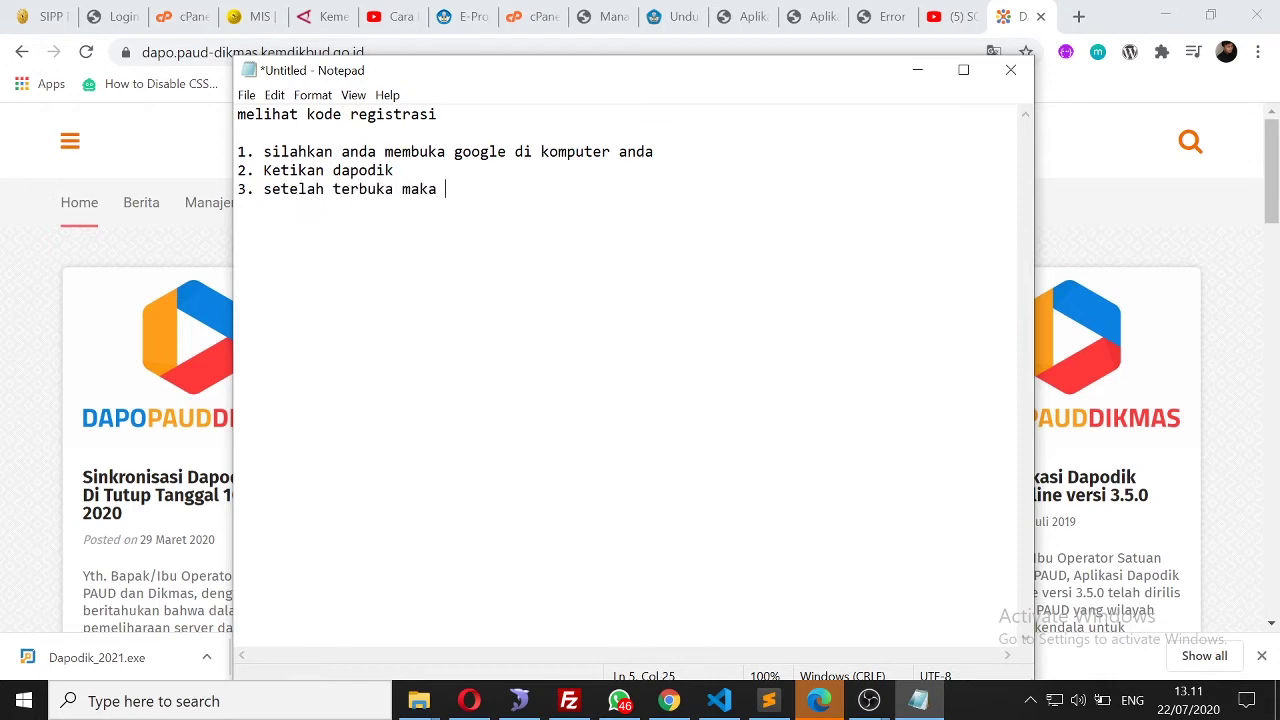
type("klik menu manajemen")
key("Return")
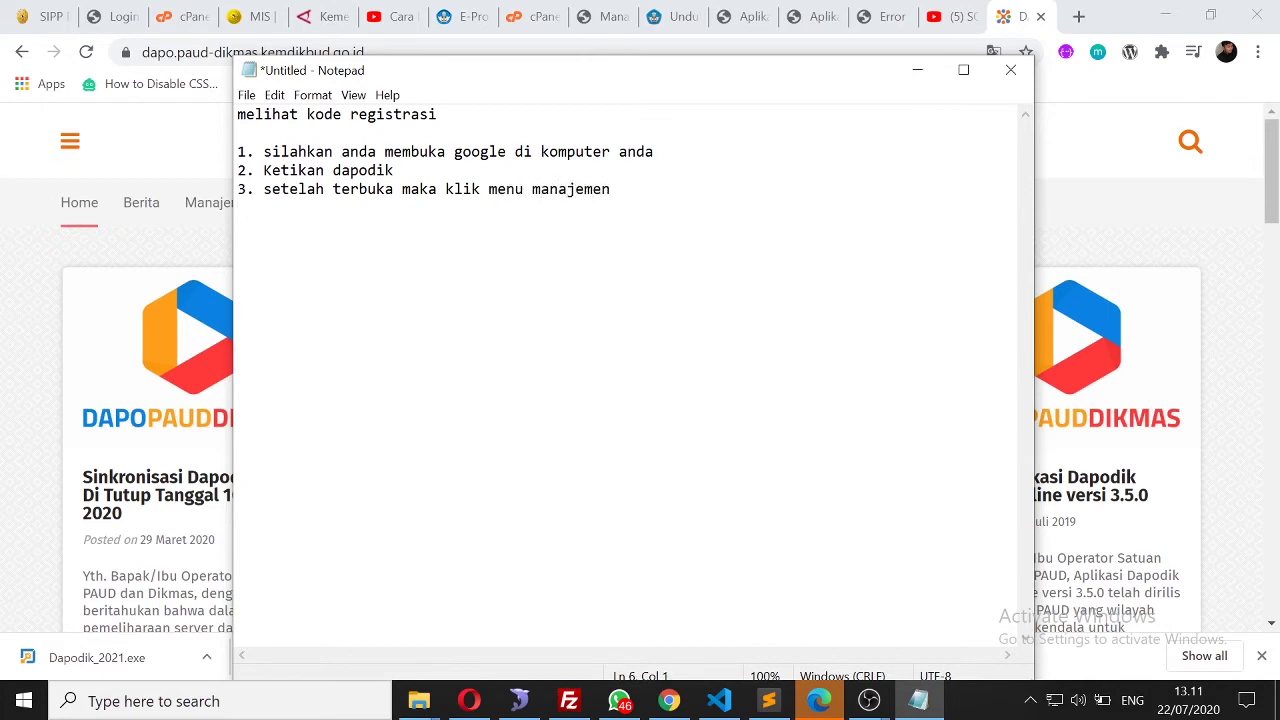
Switch to Chrome and open the Manajemen section of the Dapodik PAUD dan Dikmas site
key("alt+Tab")
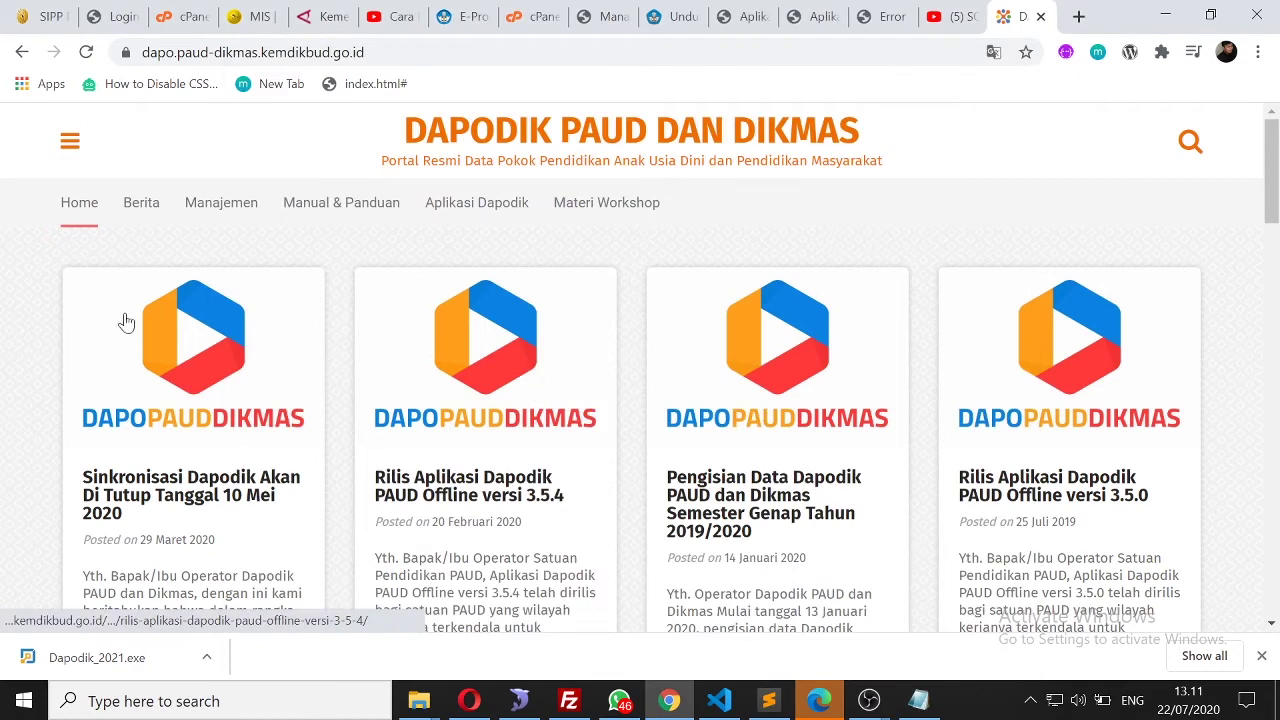
mouse_move(191, 222)
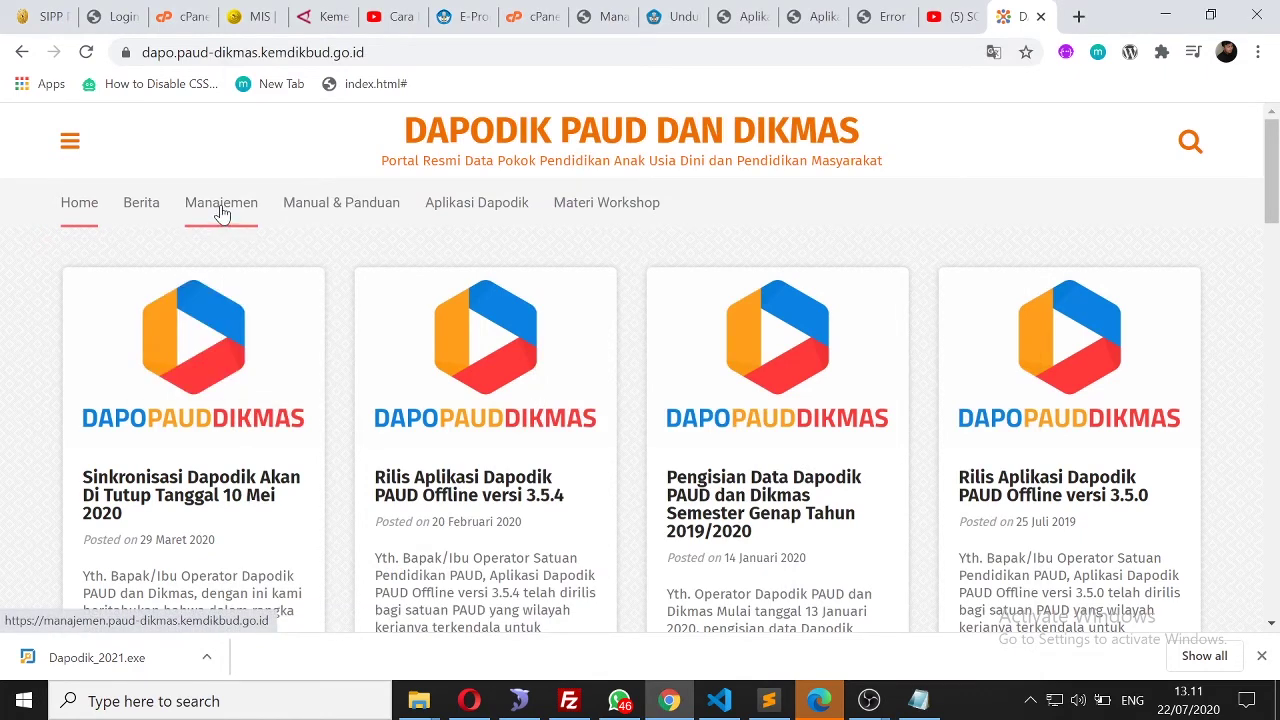
left_click(221, 214)
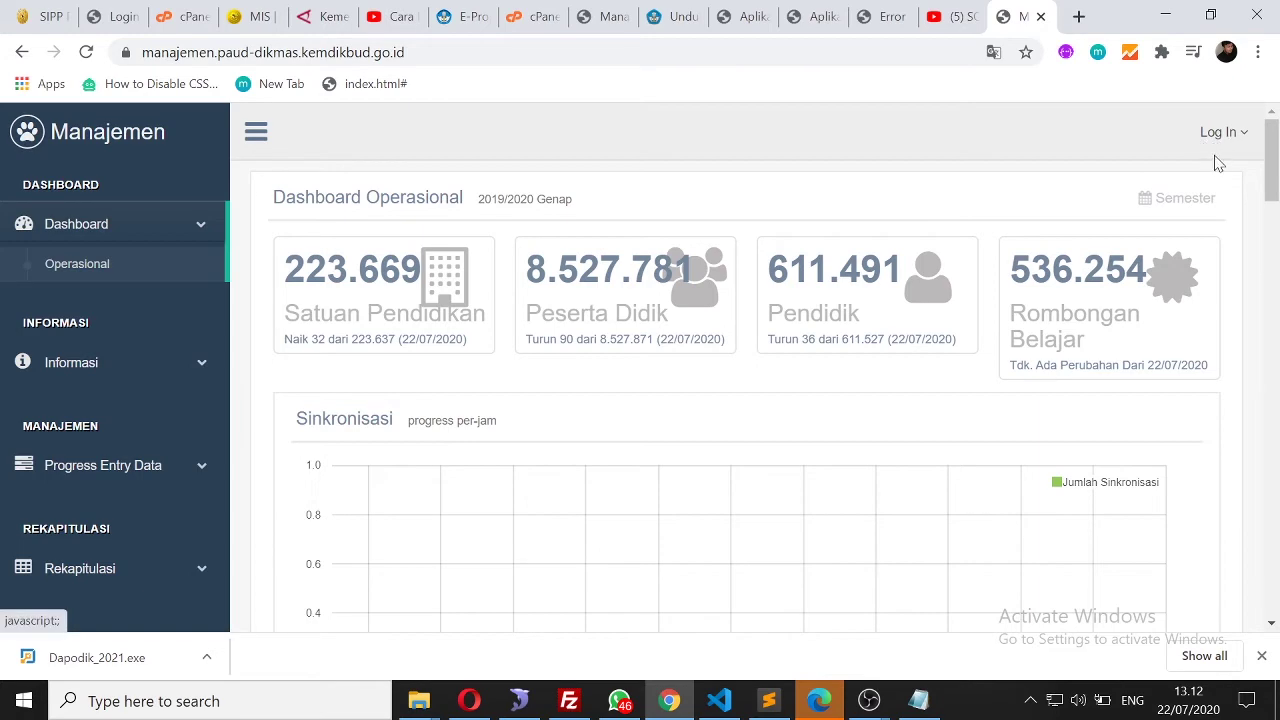
Return to Notepad and add the fourth instruction, "4. silahkan login dengan user dan pwd dapodik anda"
key("alt+Tab")
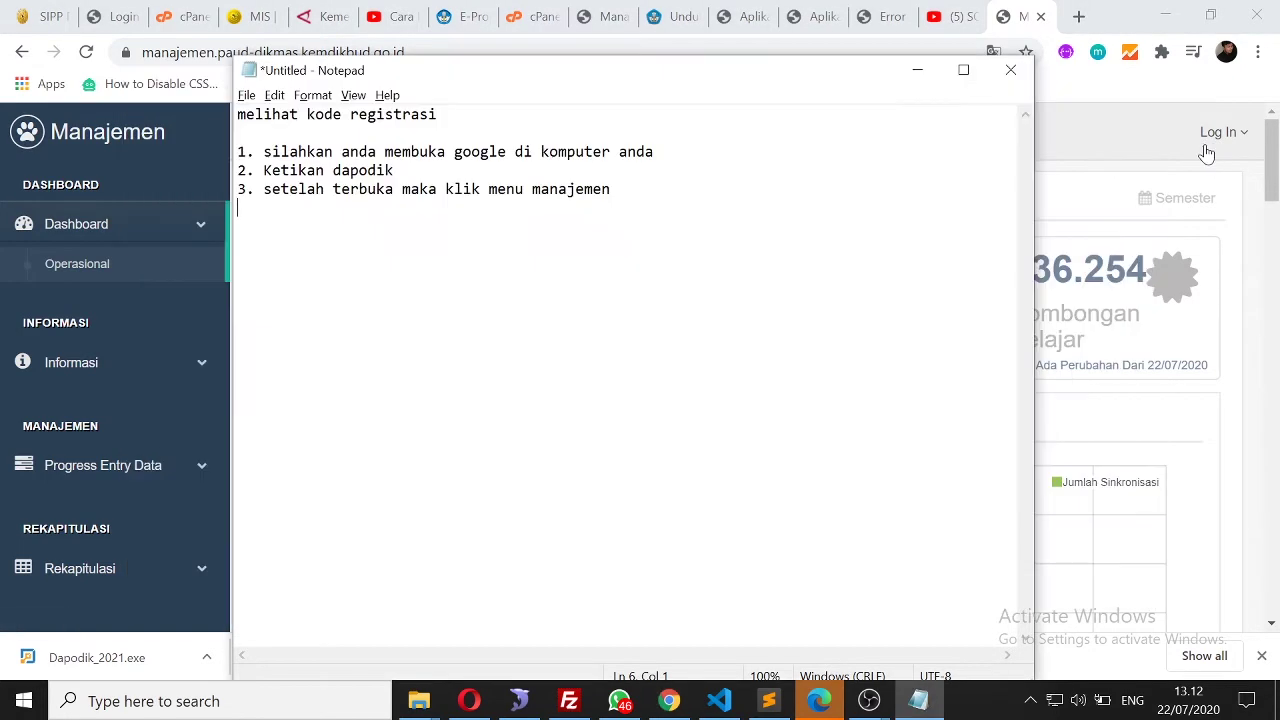
type("ilahkan login")
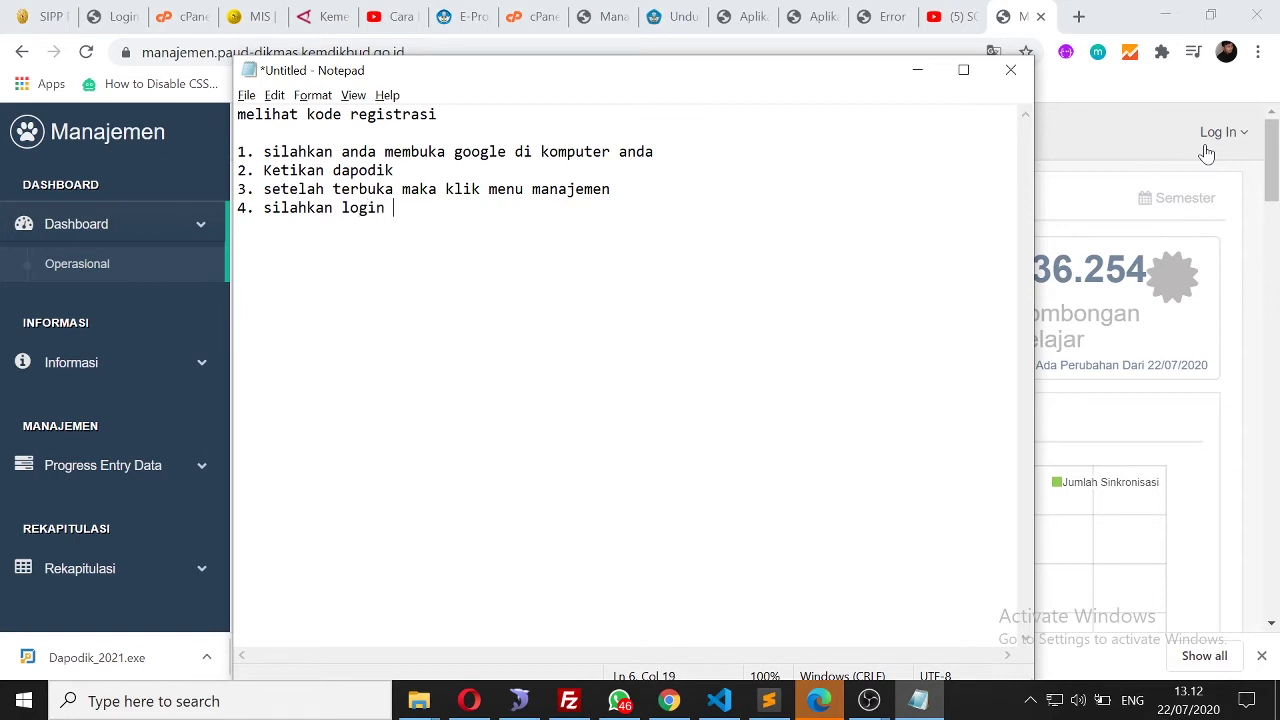
type(" dengan user dan p")
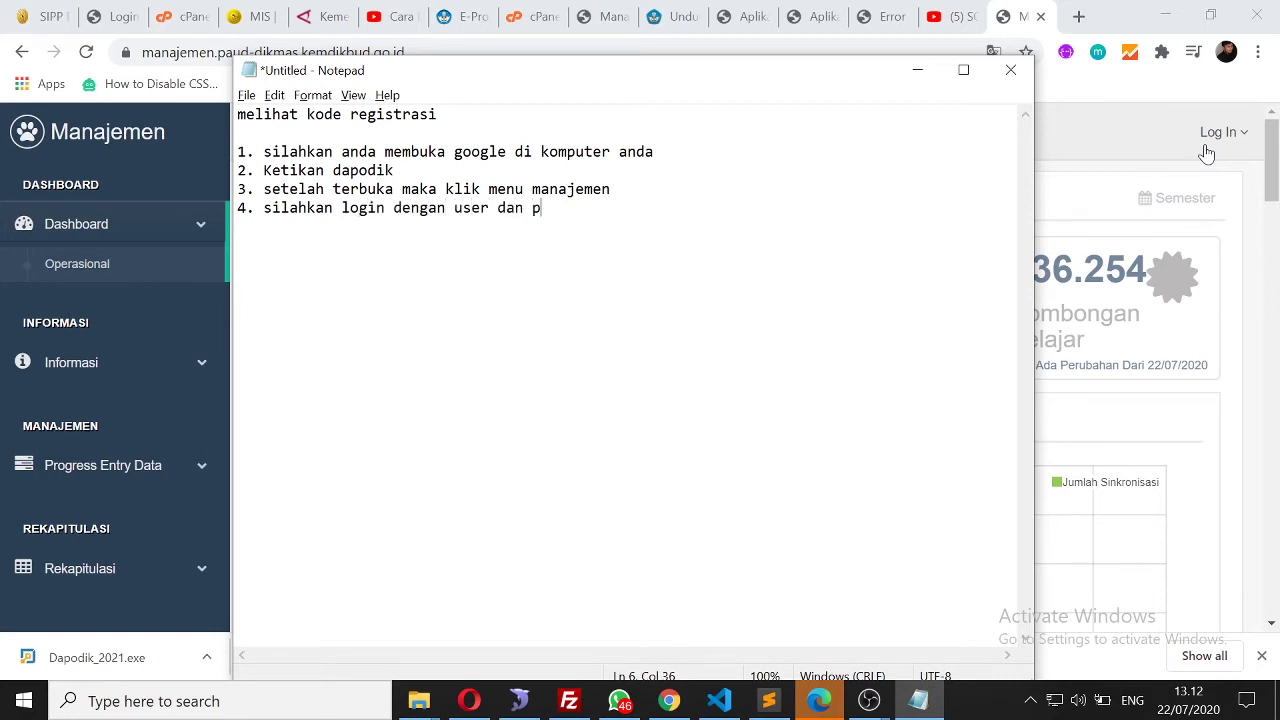
type("wd dapodik a")
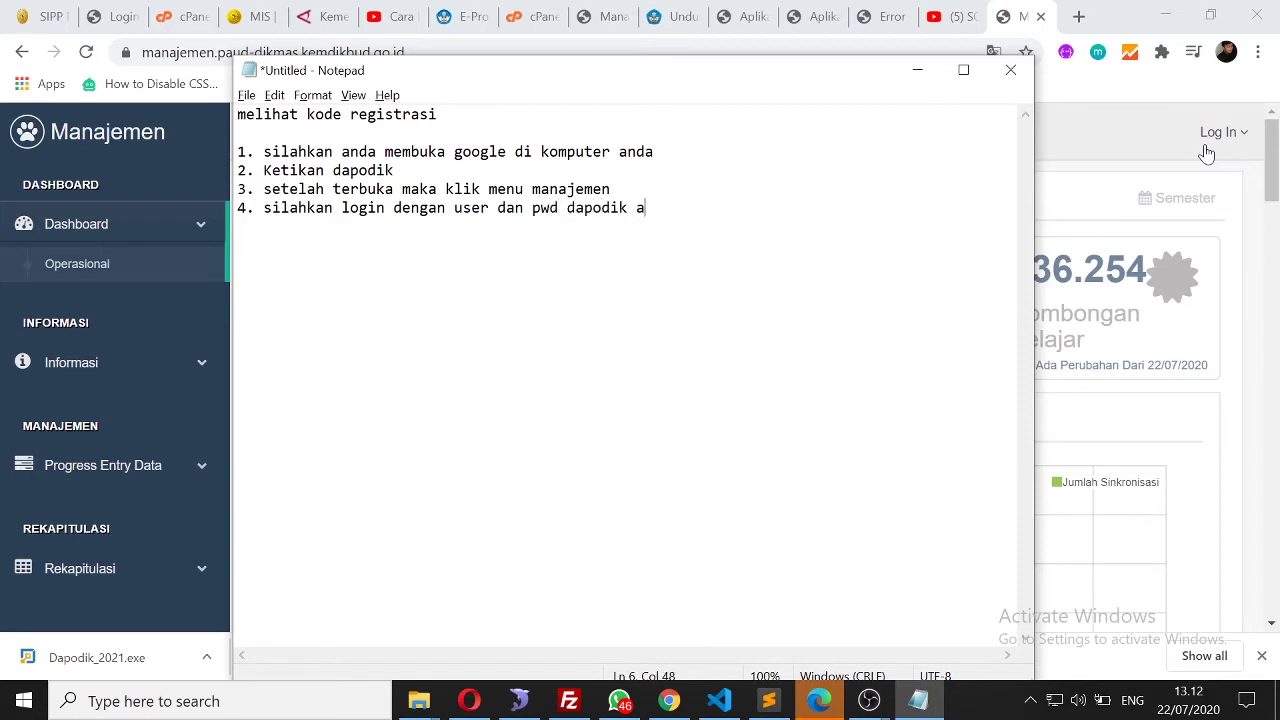
type("nda")
Switch to Chrome and log in to Manajemen as Satuan Pendidikan with the prefilled account credentials
left_click(1207, 153)
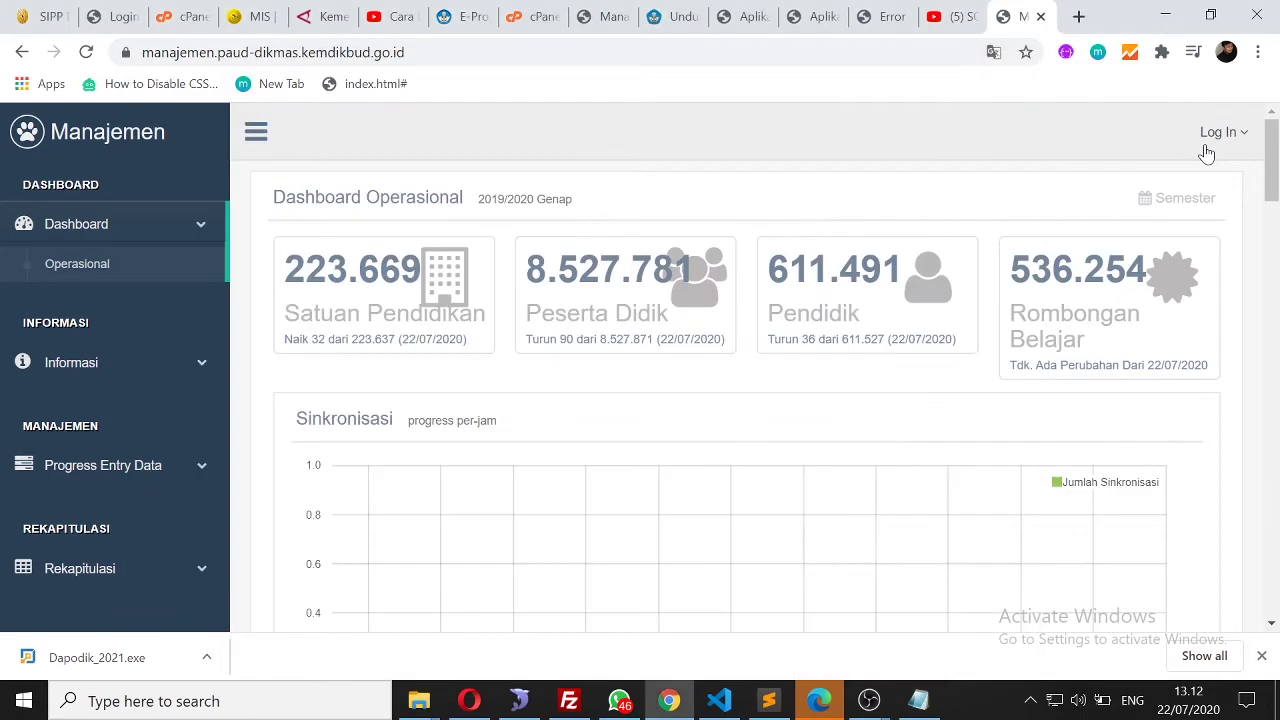
left_click(1222, 133)
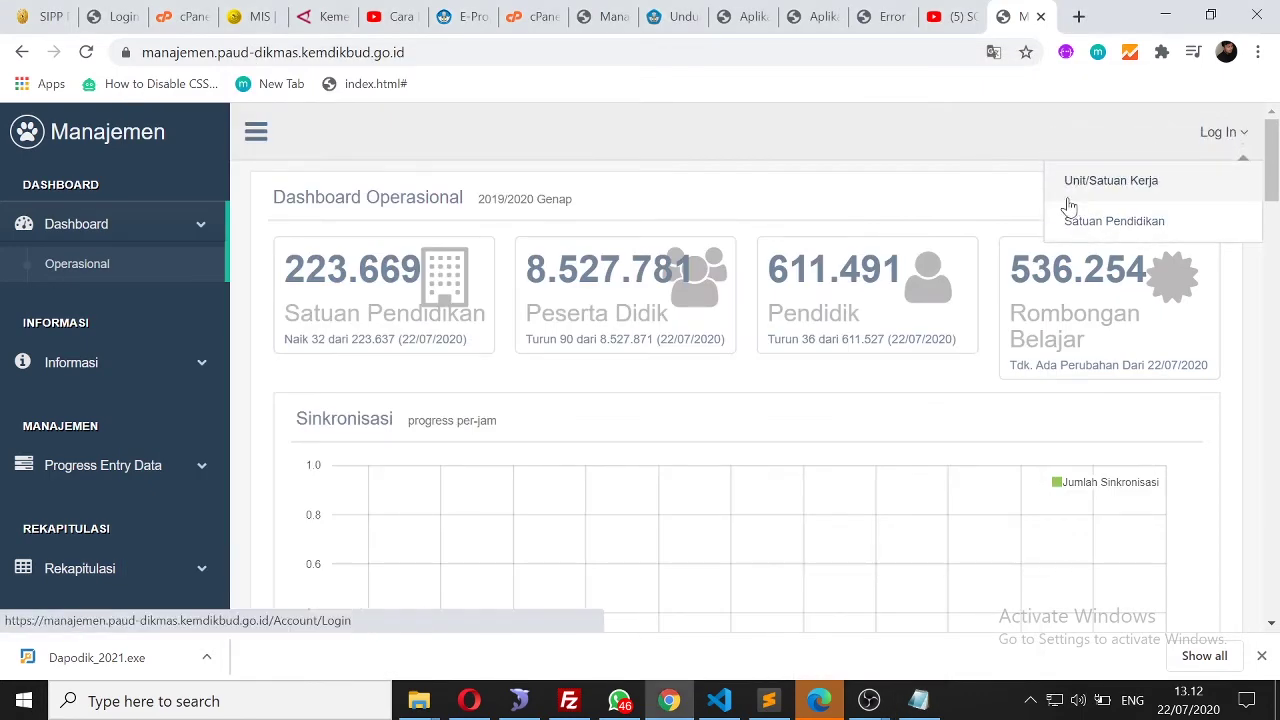
left_click(1096, 226)
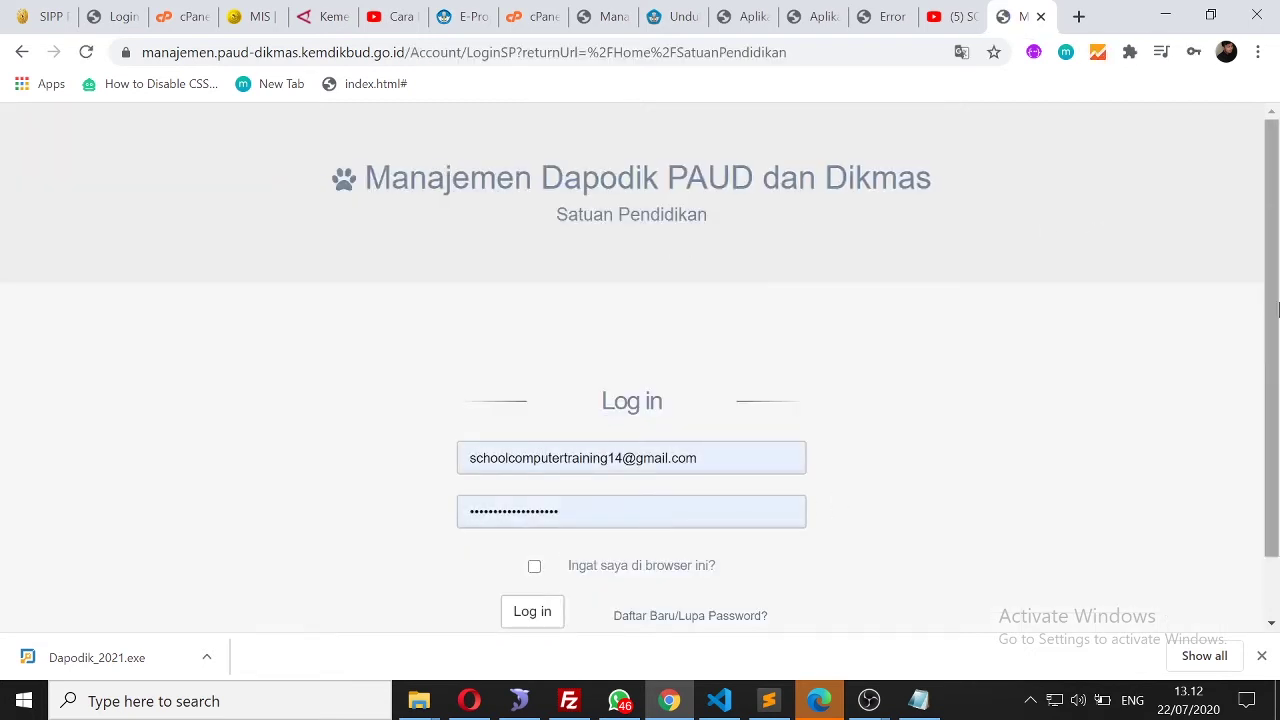
scroll(1273, 311, "down", 1)
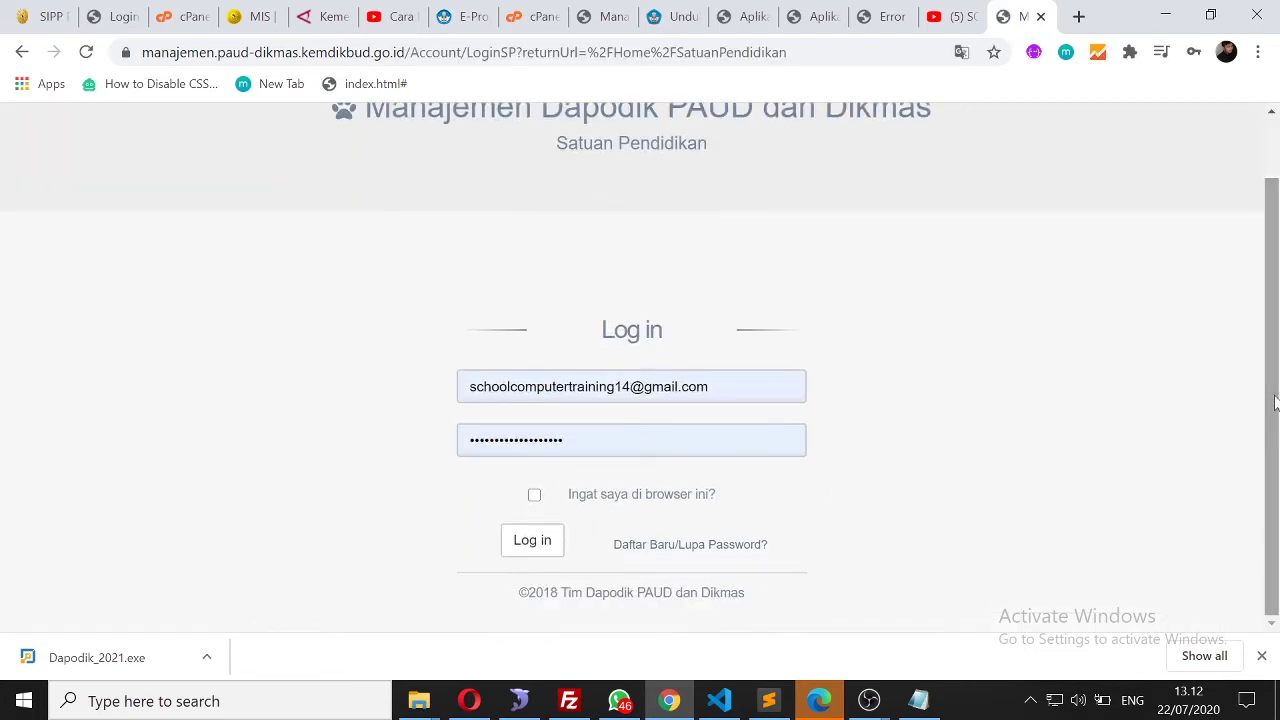
left_click(532, 549)
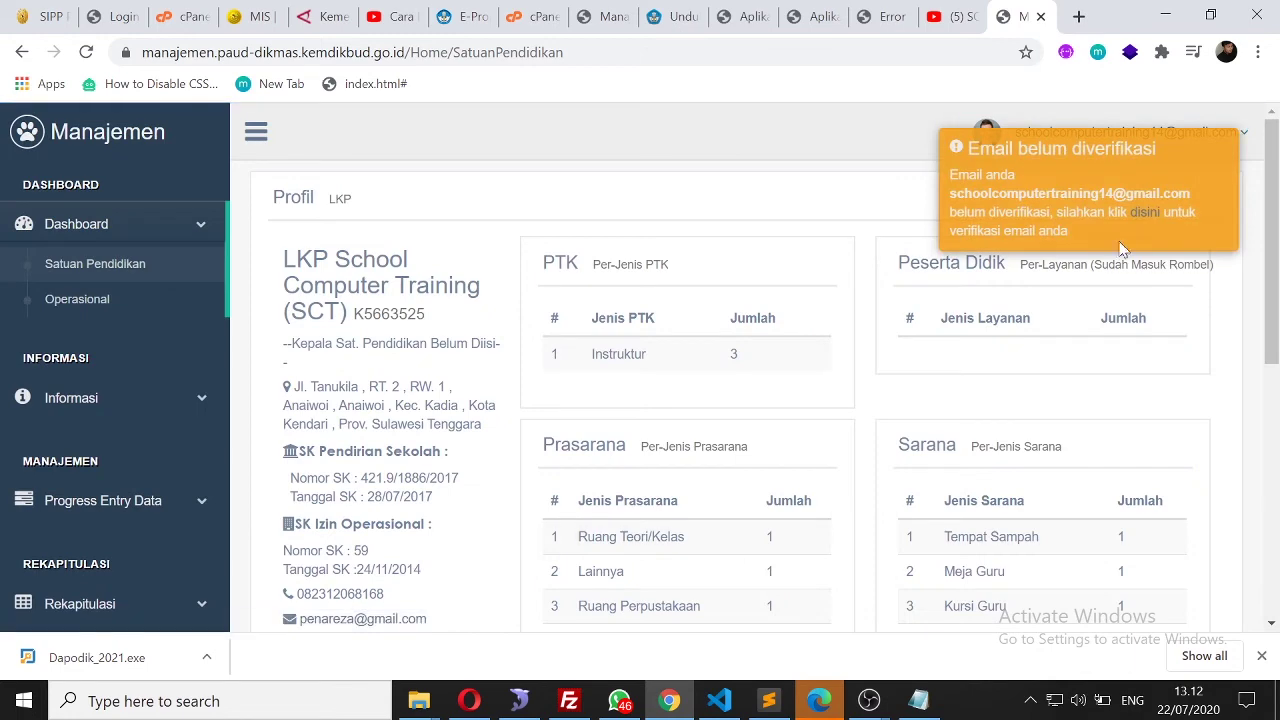
mouse_move(1273, 180)
left_mouse_down()
mouse_move(1273, 232)
mouse_move(1273, 172)
left_mouse_up()
In Notepad, extend instruction 4 with ", setelah masuk ke halaman" and add "5. klik tombol kode registrasi"
left_click(918, 700)
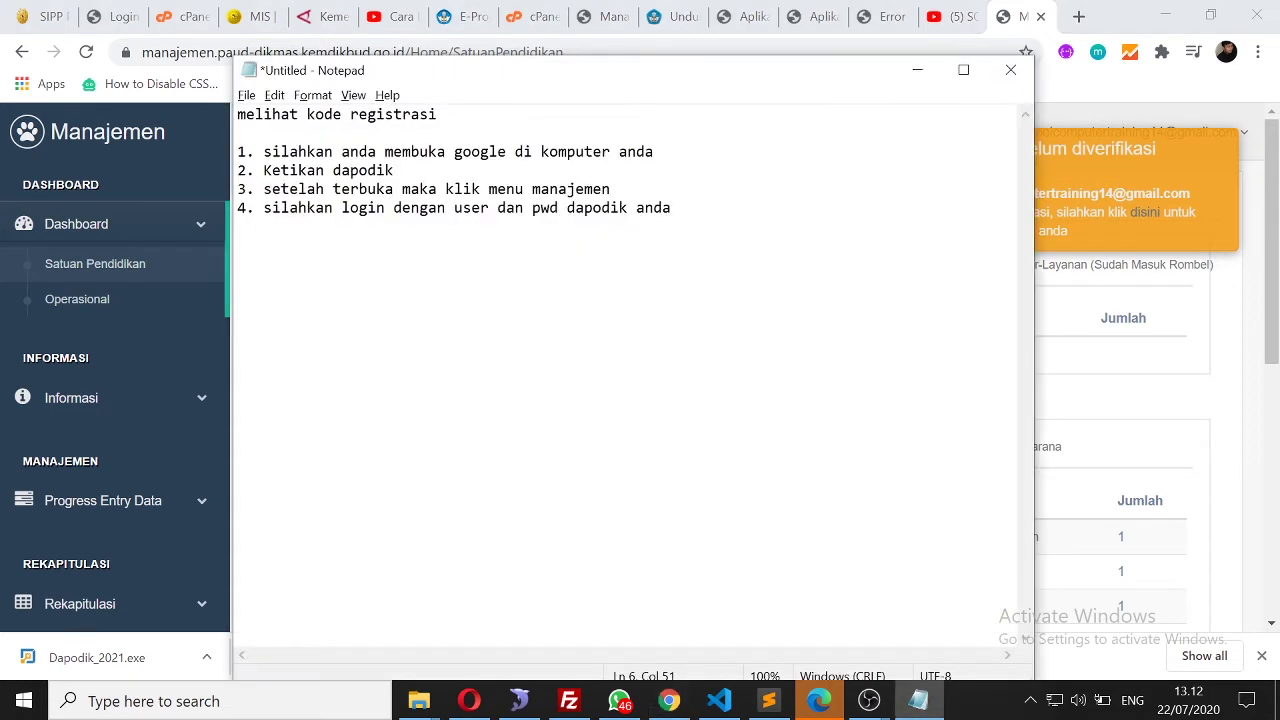
type("setelah masuk ke halaman ")
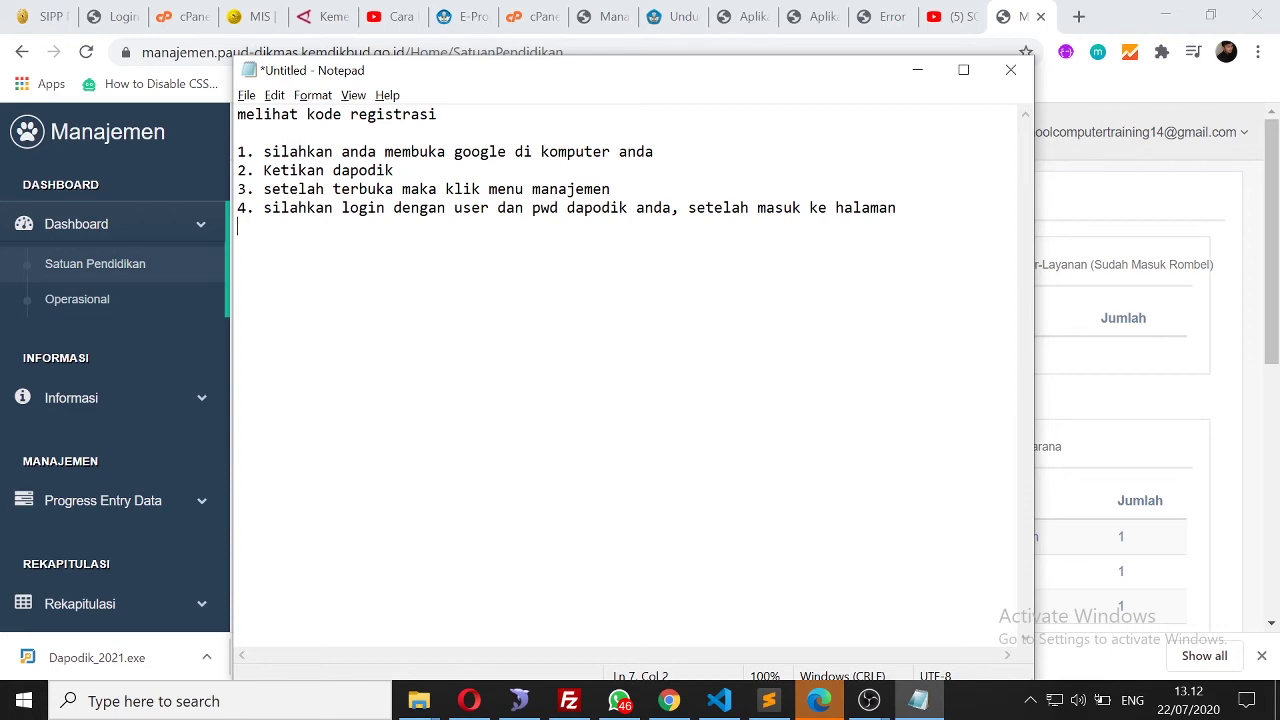
type("5. klik tombol kode registrasi")
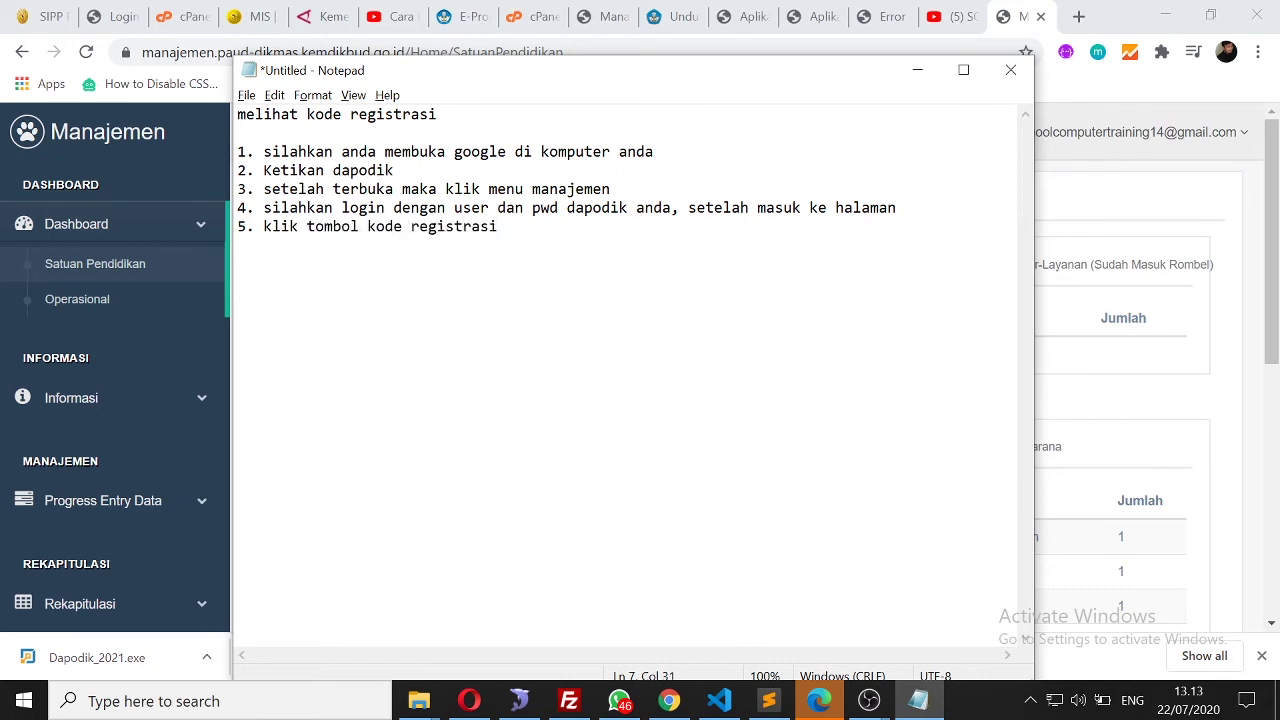
Switch to Chrome, display the Kode Registrasi from the LKP profile on the Satuan Pendidikan page, and highlight the revealed code
left_click(917, 70)
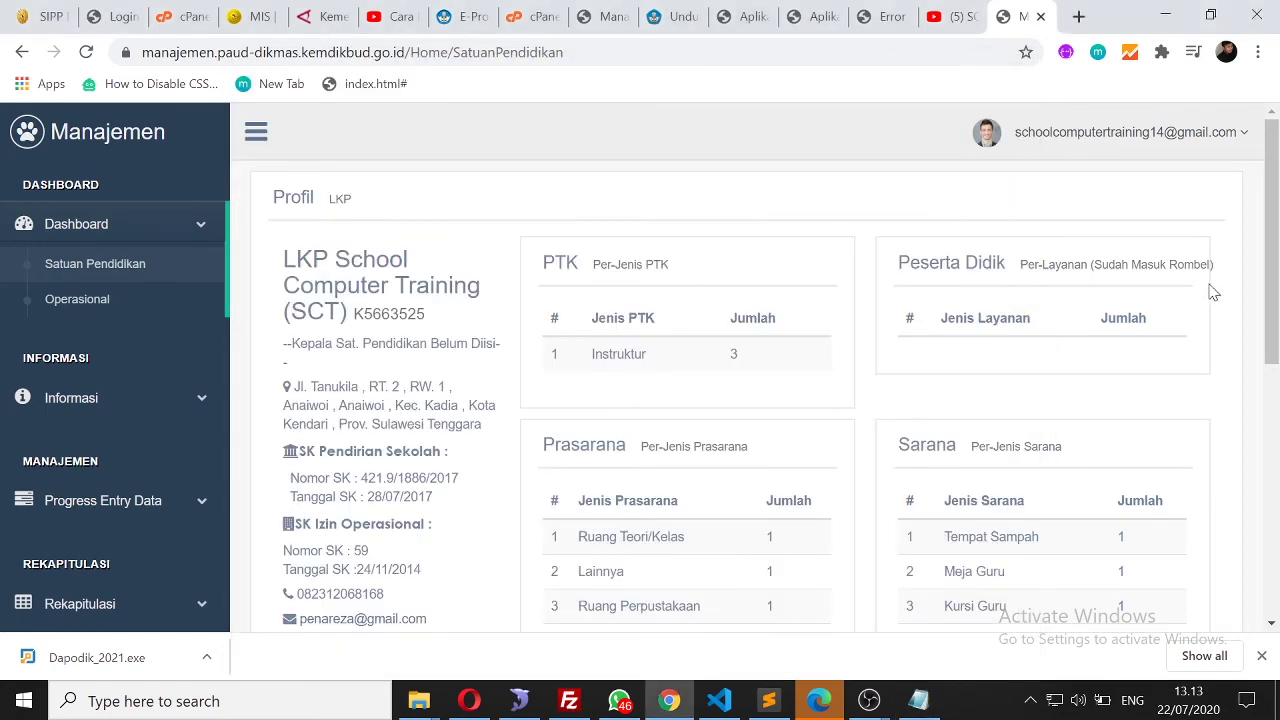
left_click_drag(1271, 256, 1268, 401)
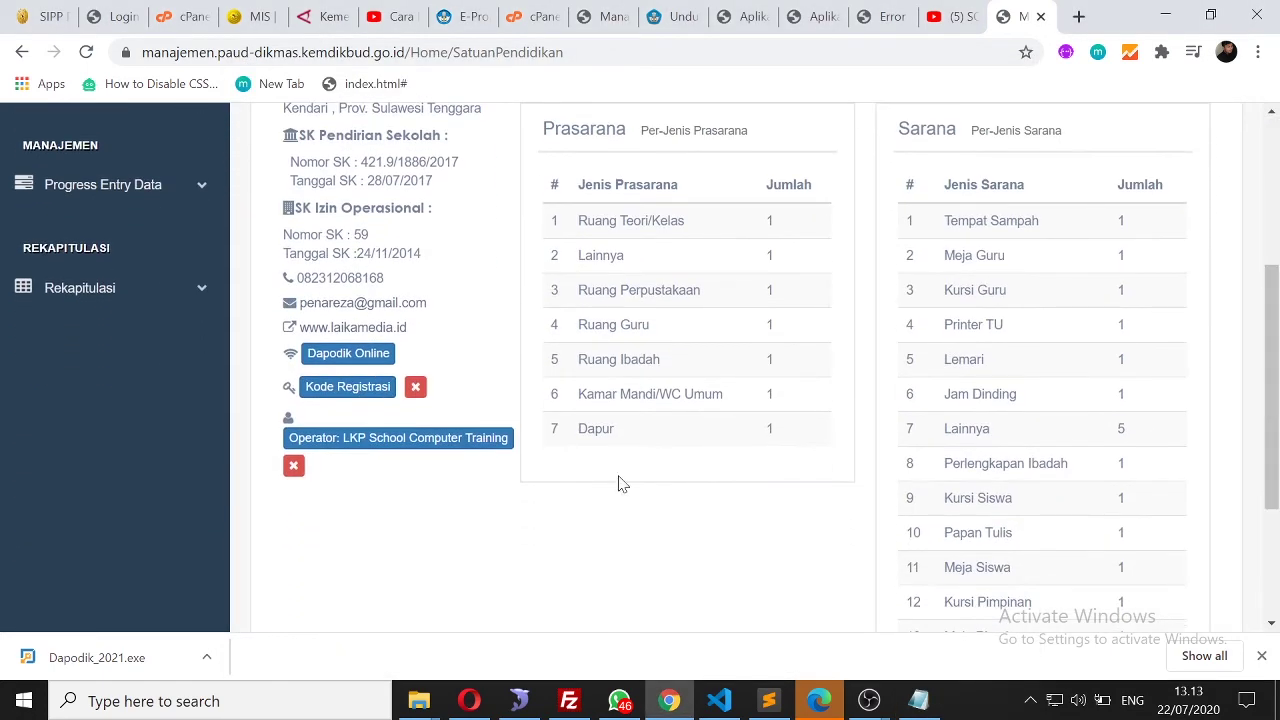
left_click(345, 390)
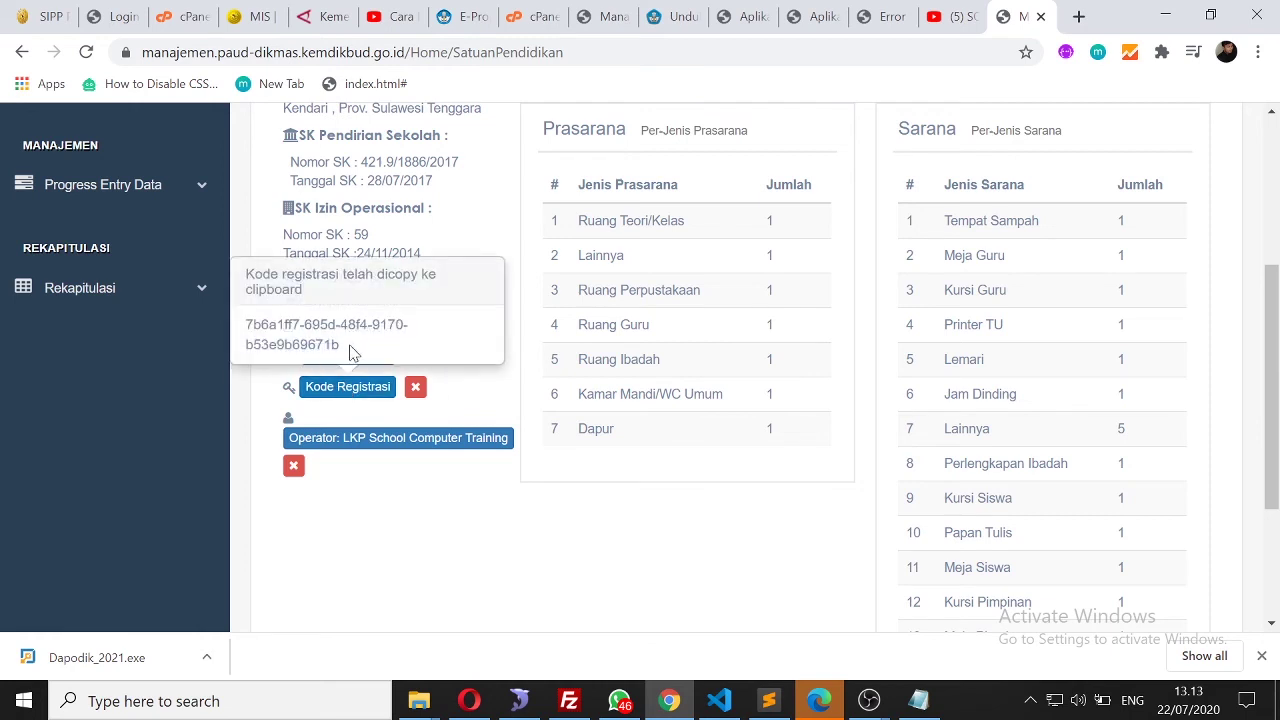
left_click_drag(345, 347, 248, 328)
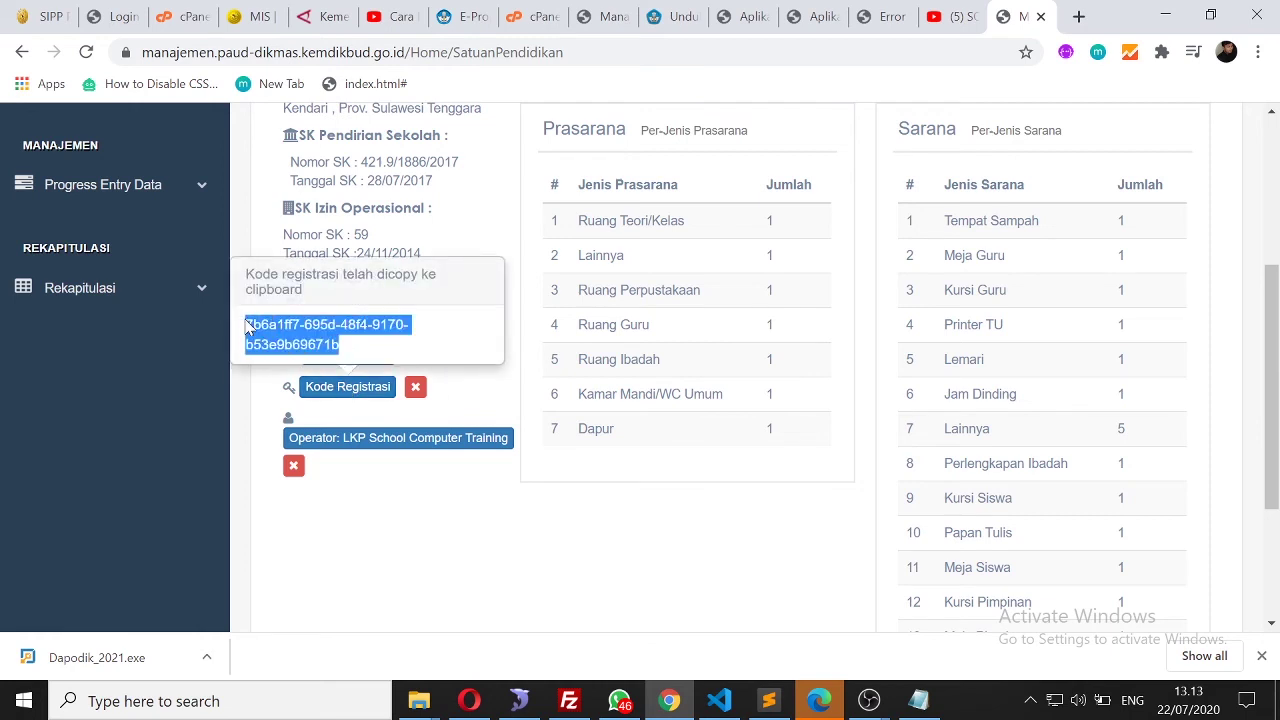
left_click(362, 355)
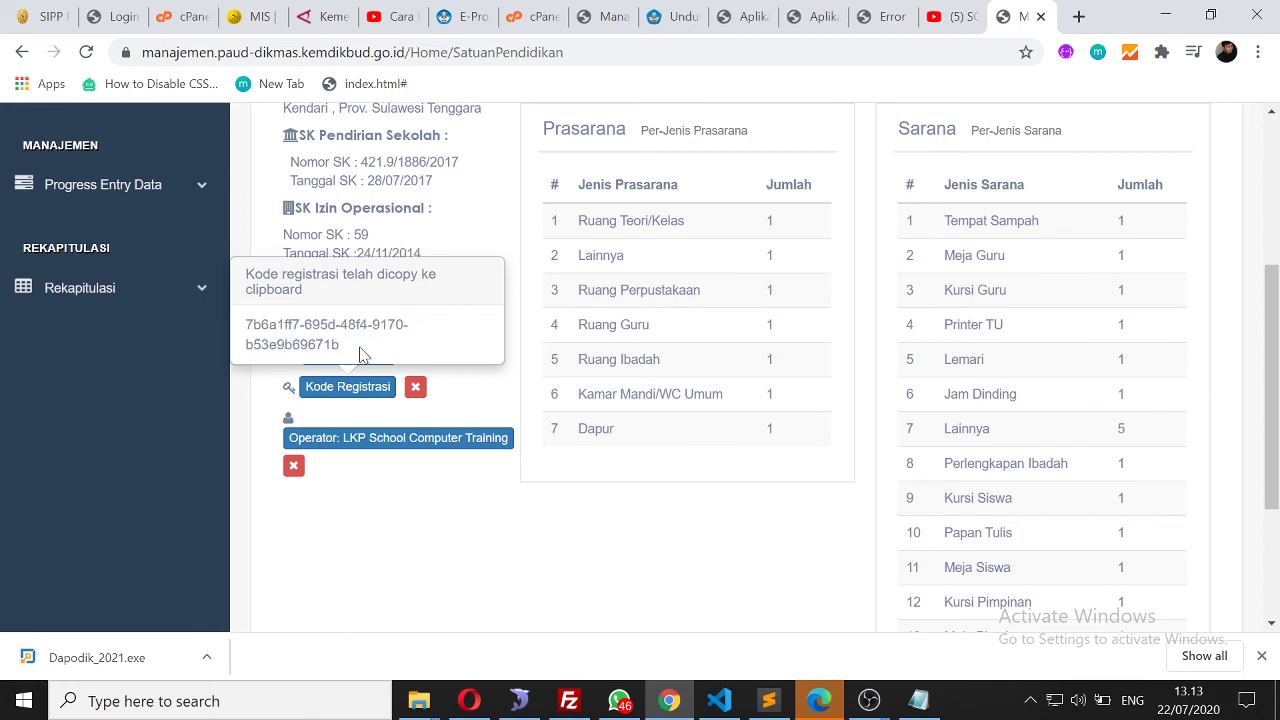
Return to Notepad and add "6. demikianlah video ini, dan mohon maaf kali ini sy blum dapat menggunakan vocal", with "vocal" on a new line
key("alt+Tab")
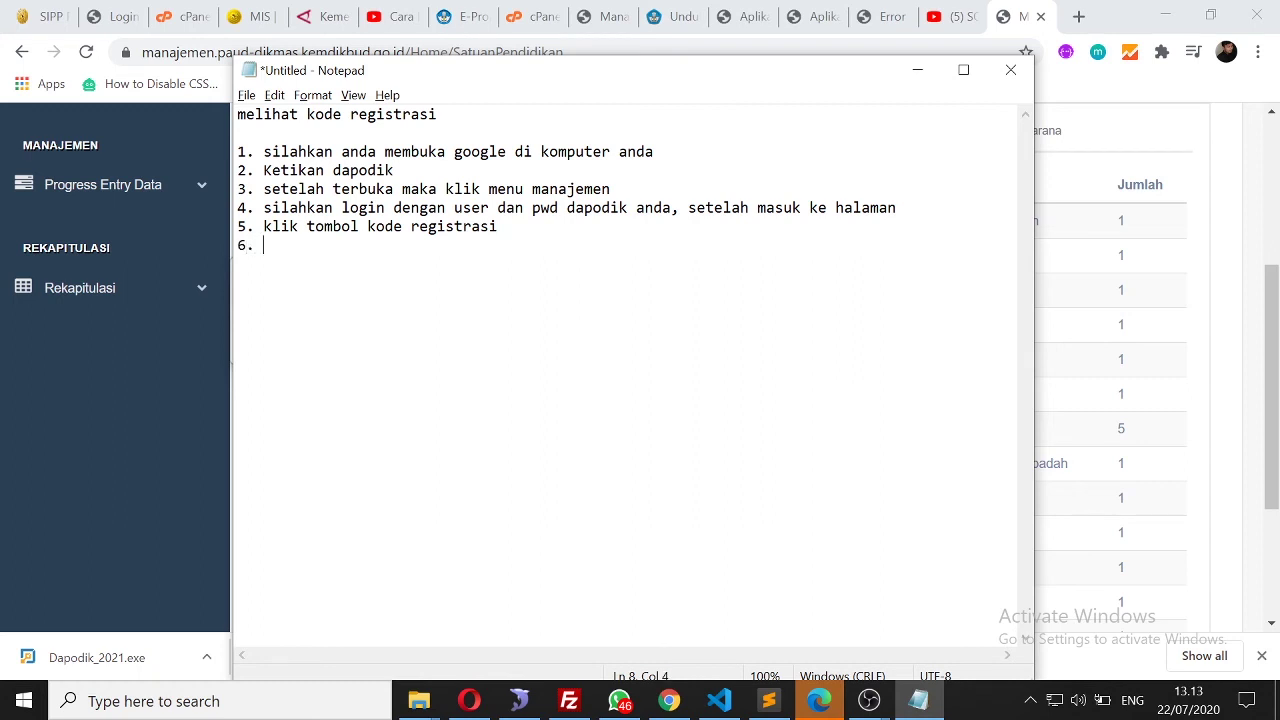
type("demikianlah vide")
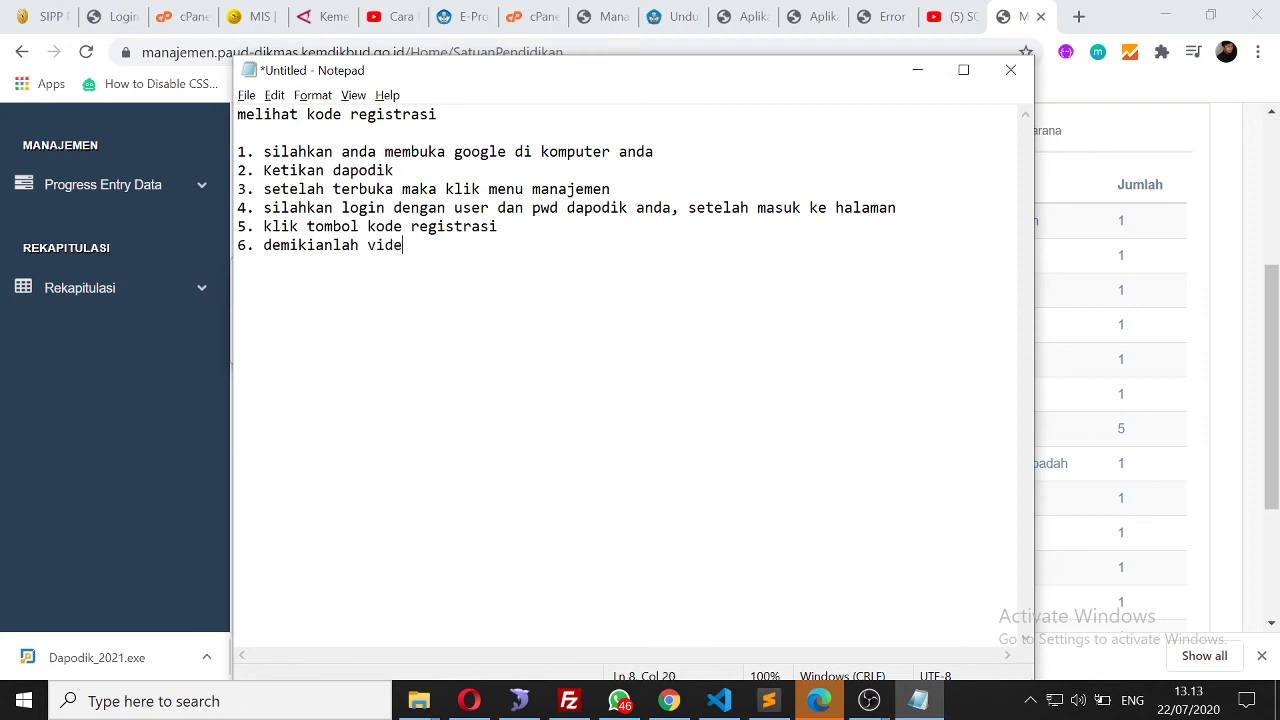
type("o ini, dan mohon maaa")
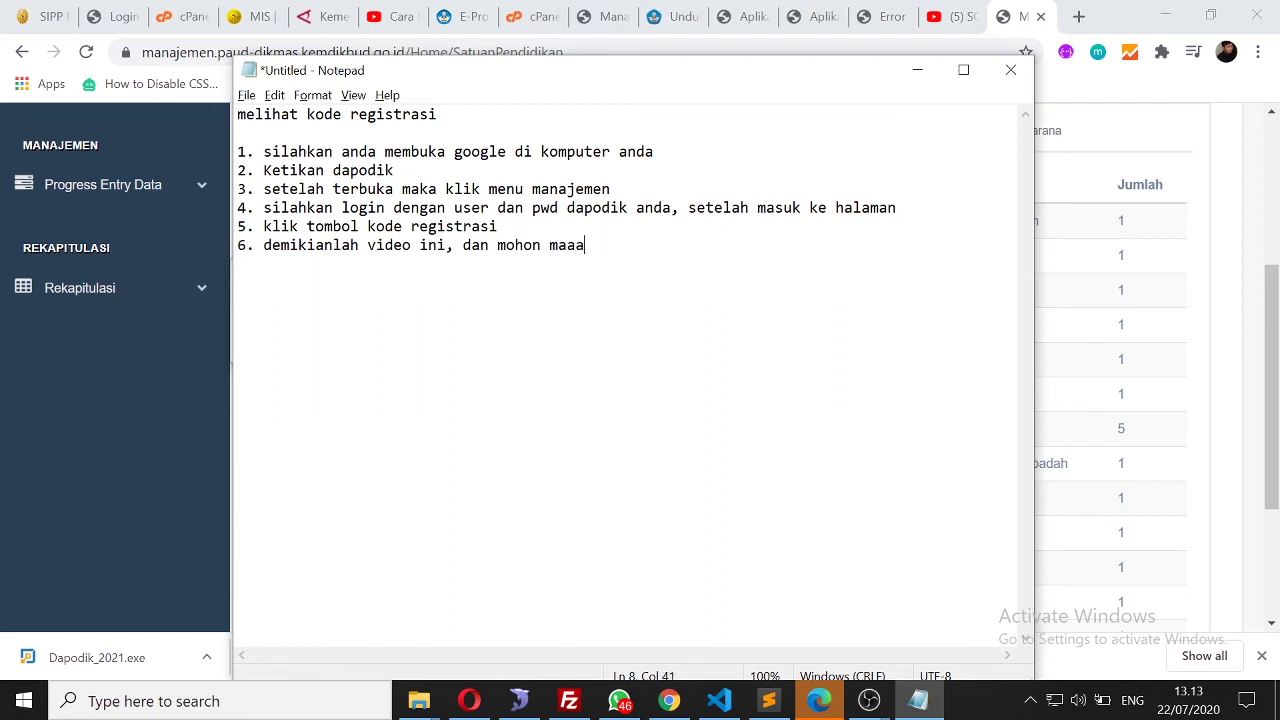
key("BackSpace")
type("f kali ini sy blum dapat m")
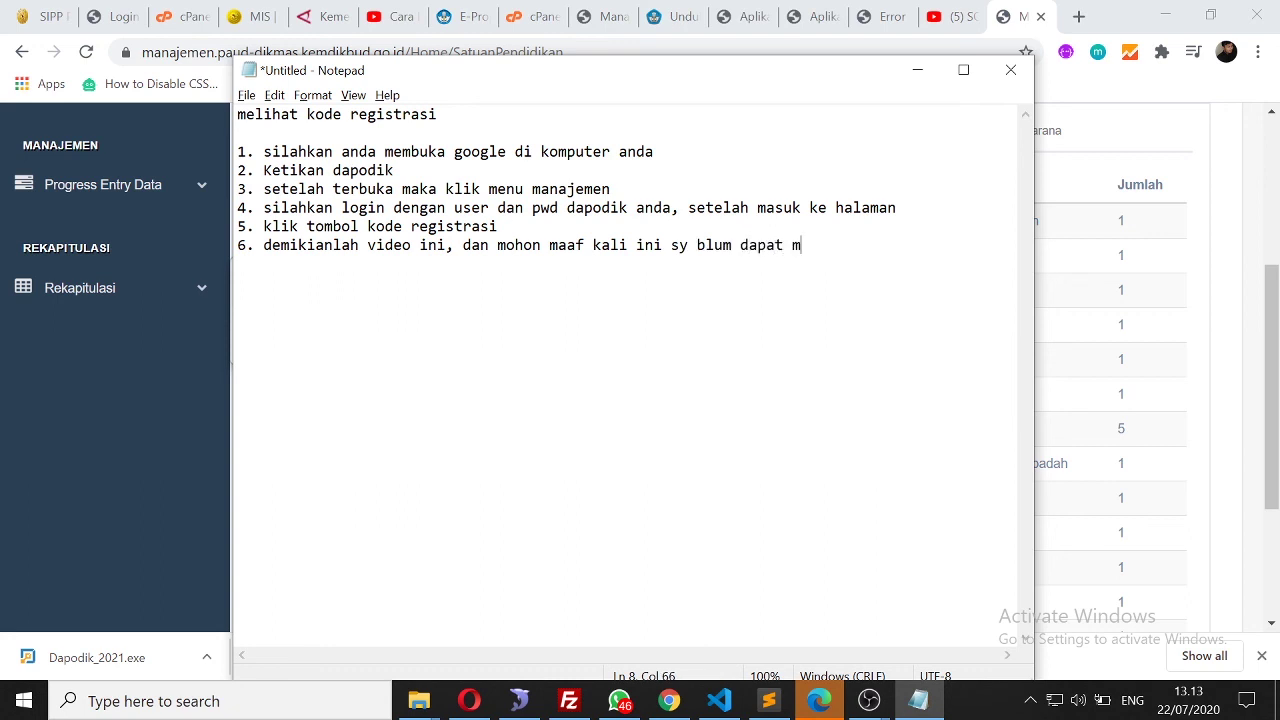
type("enggunakan vocal")
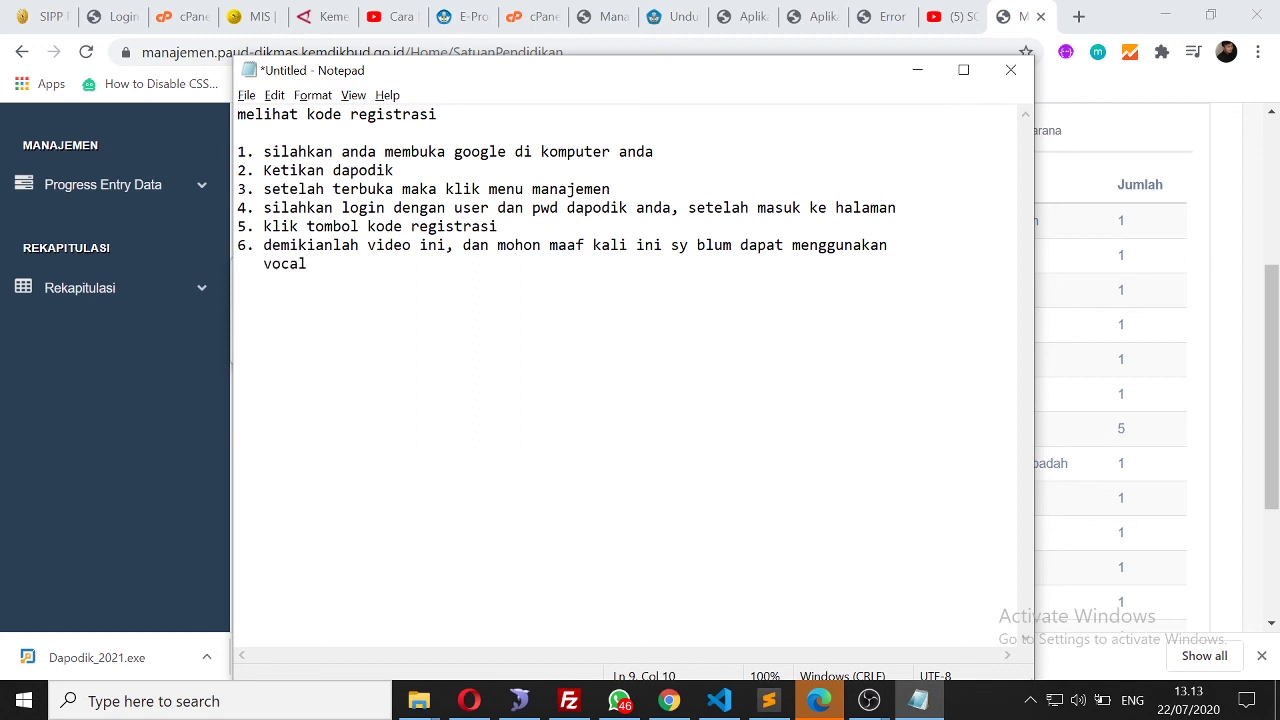